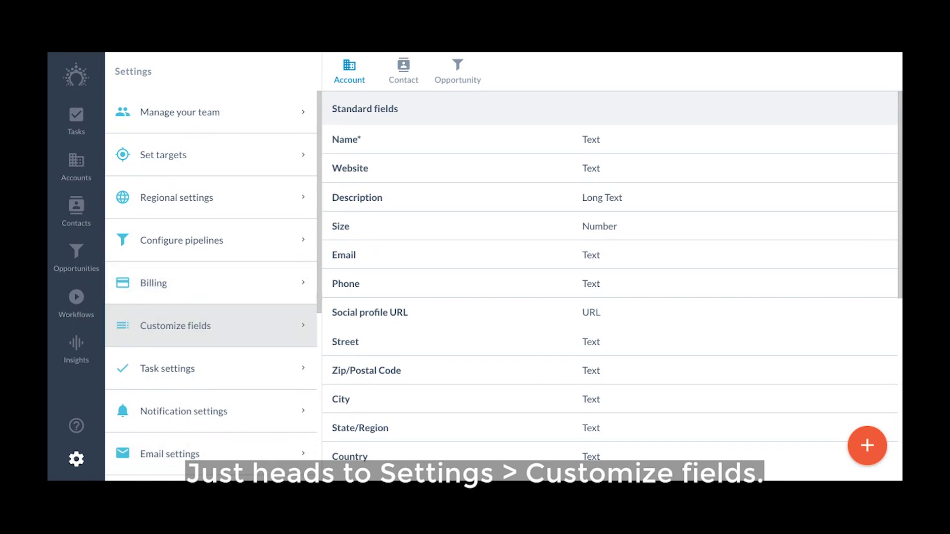
Look at the team management settings and the option to make a member admin, then return to field customization
scroll(610, 285, "down", 7)
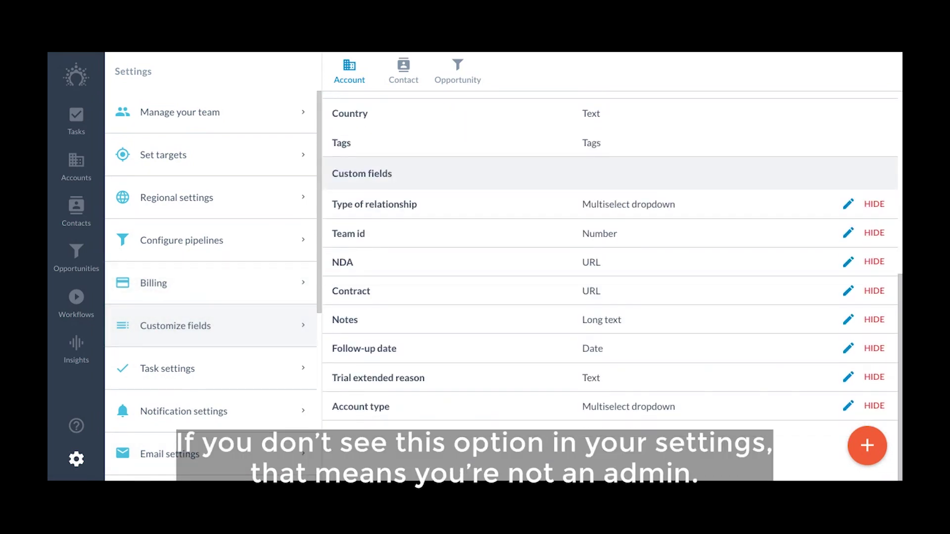
scroll(610, 258, "up", 7)
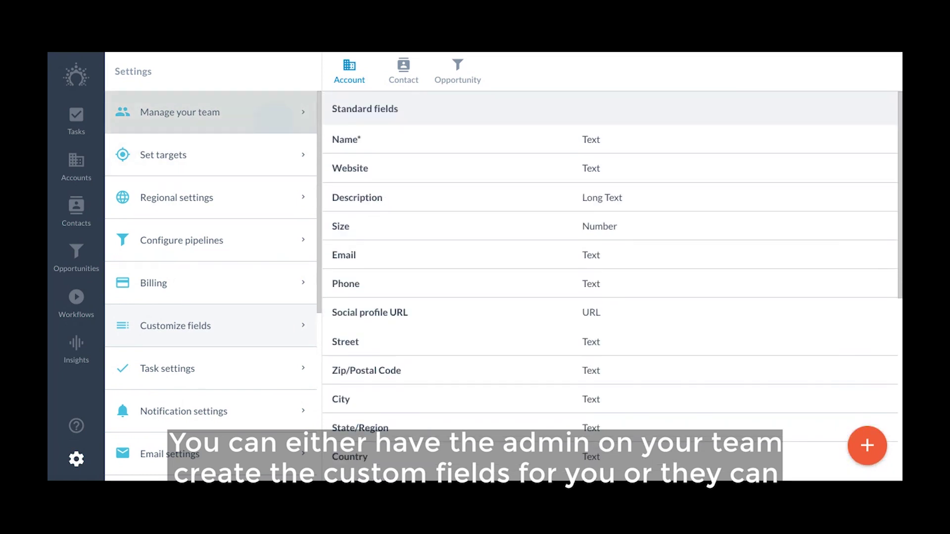
left_click(180, 112)
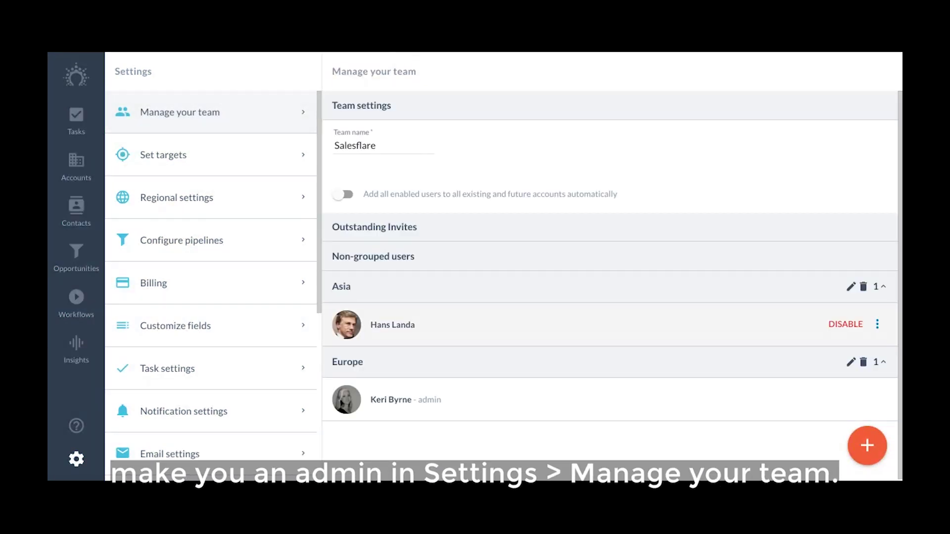
left_click(878, 324)
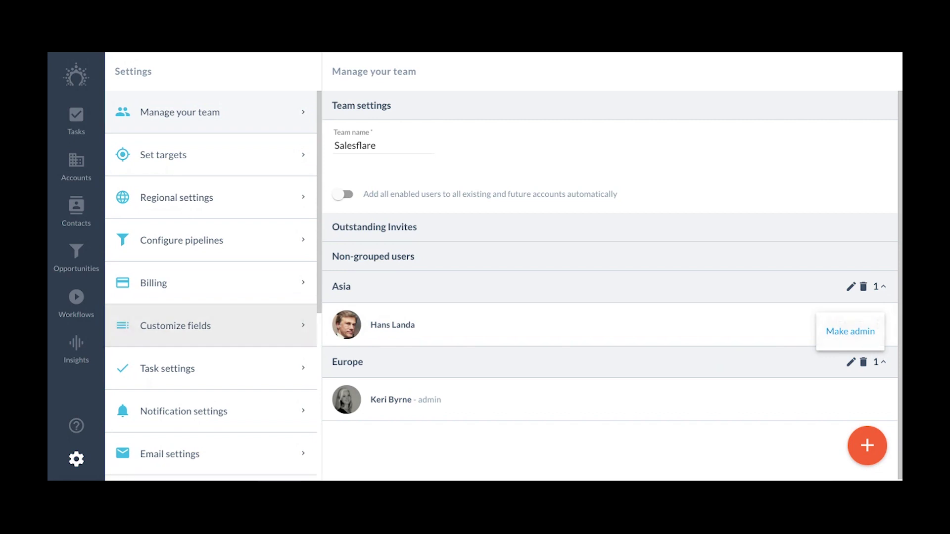
left_click(219, 324)
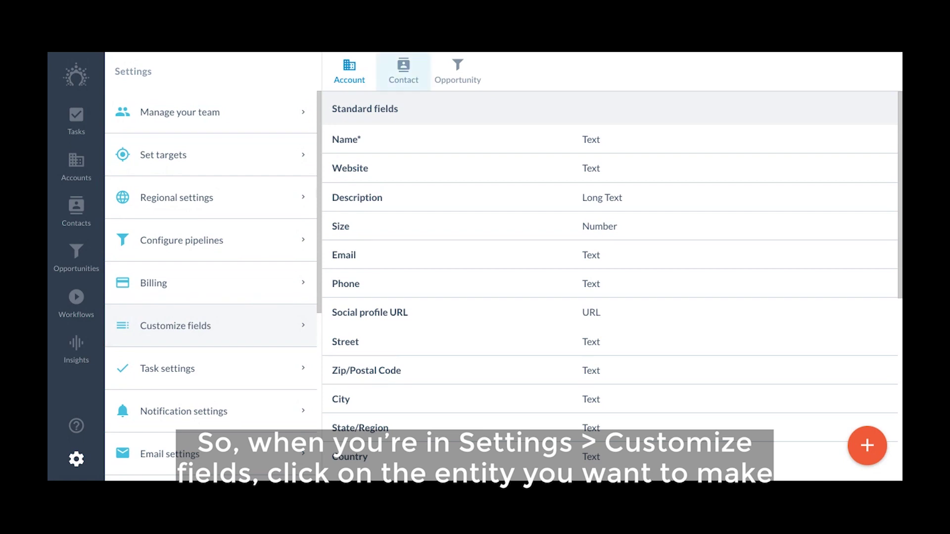
Switch to Opportunity fields, check the pipeline list, and start a new custom field for Customers
left_click(403, 71)
left_click(458, 71)
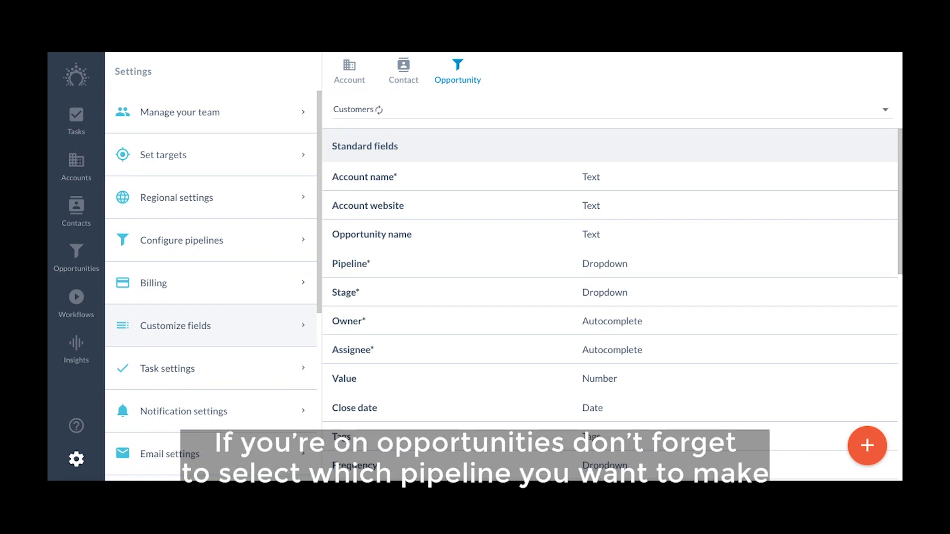
left_click(495, 109)
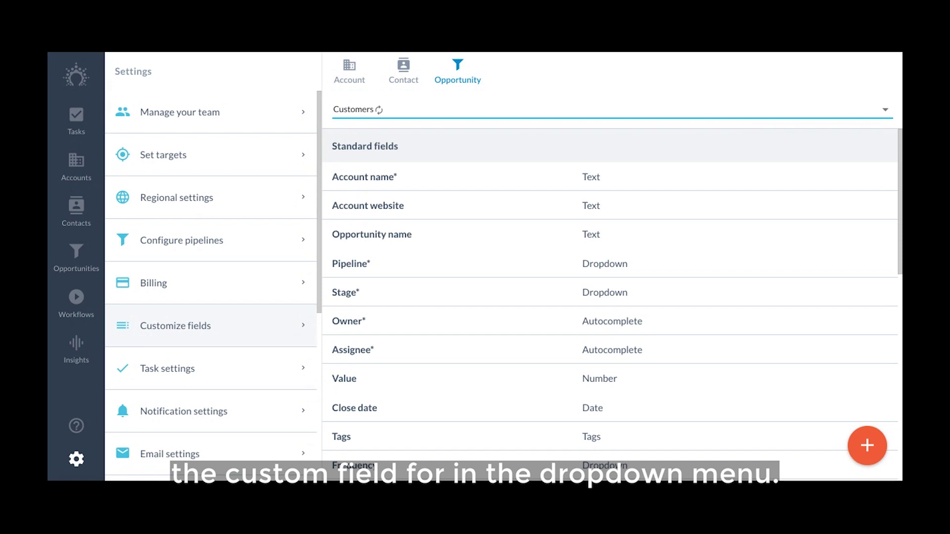
scroll(610, 297, "down", 10)
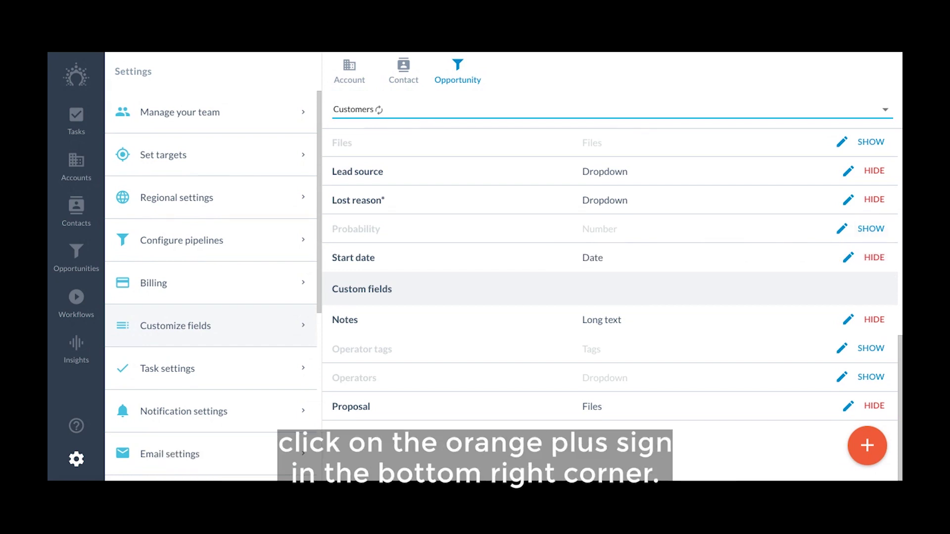
left_click(867, 446)
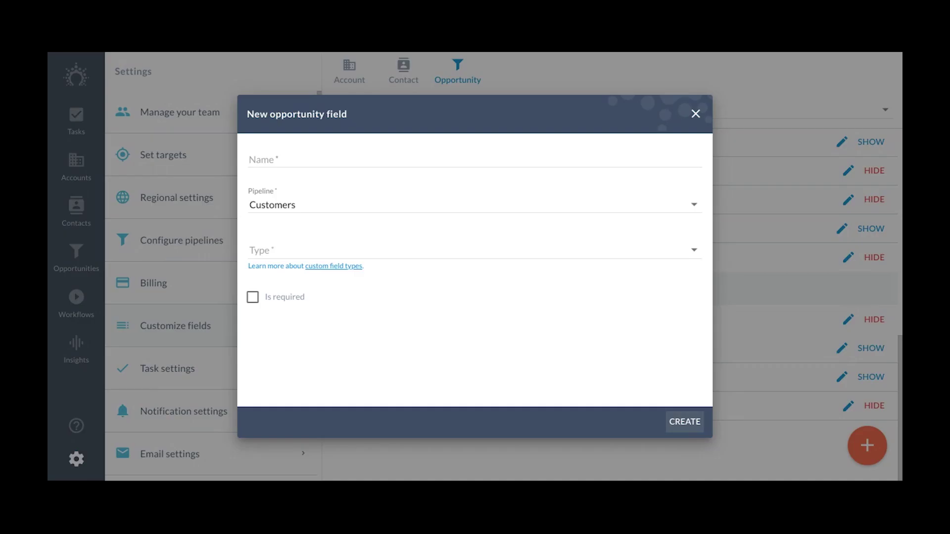
Browse the available custom field types and select Text as the field type
left_click(475, 248)
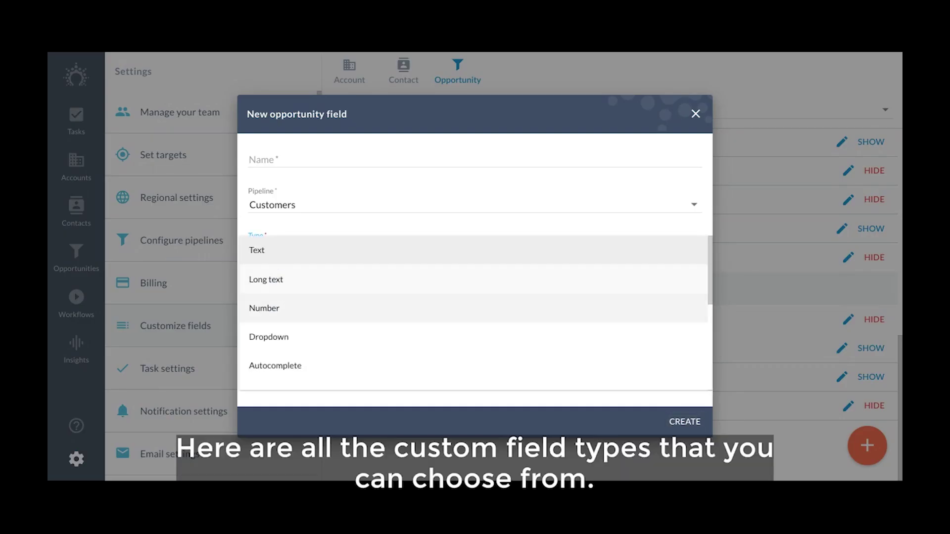
scroll(475, 312, "down", 3)
scroll(475, 312, "down", 3)
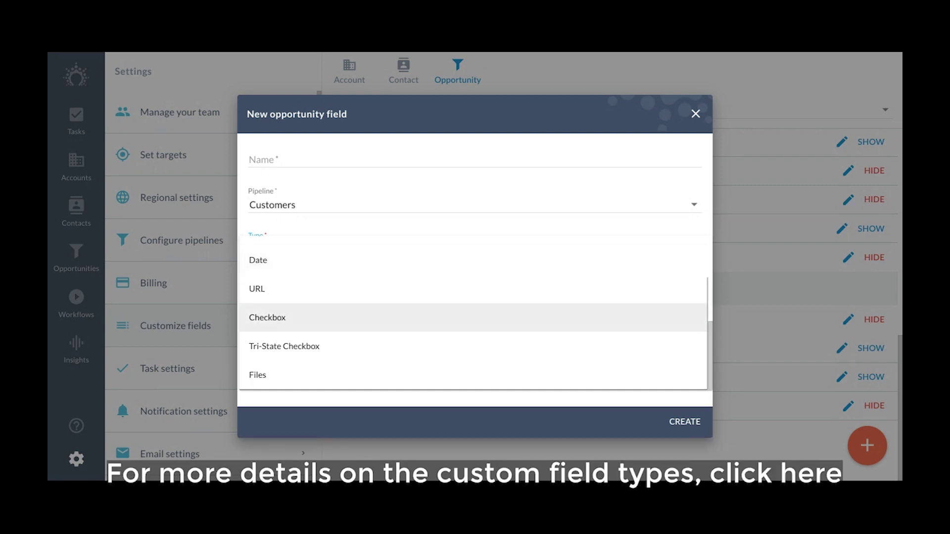
scroll(475, 312, "up", 6)
left_click(475, 248)
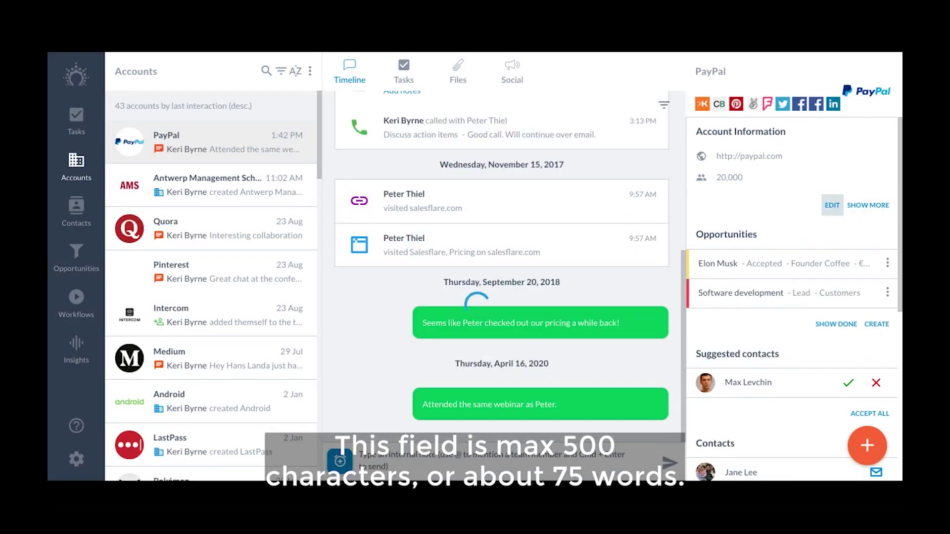
Edit the PayPal account and enter 'Waiting forboss' app' as its Trial extended reason
left_click(832, 205)
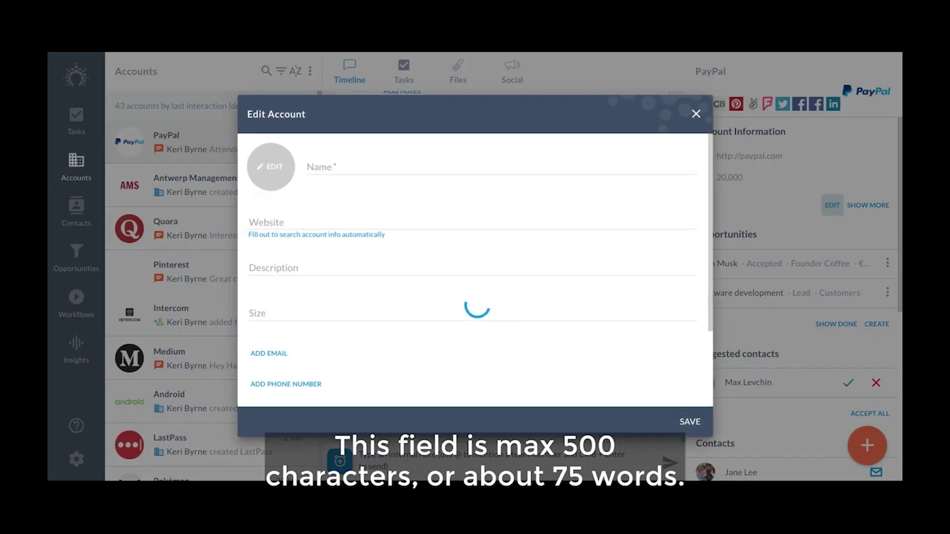
scroll(475, 272, "down", 5)
scroll(475, 272, "down", 5)
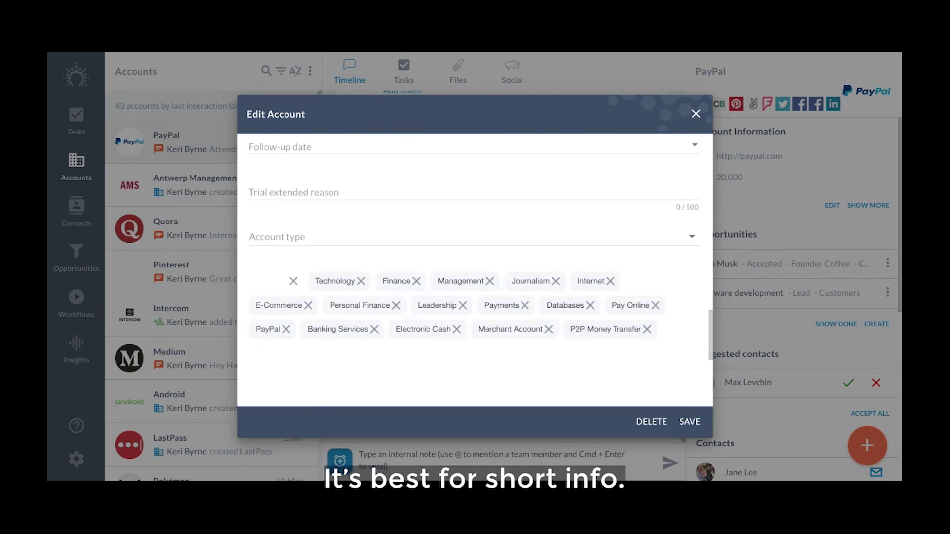
left_click(474, 191)
type("Waiting forboss' app")
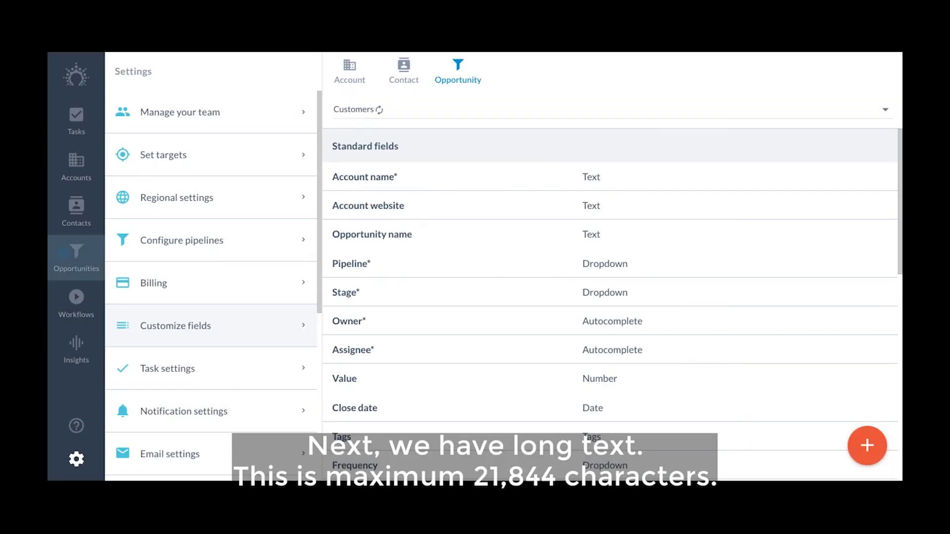
Edit the Medium opportunity and note the follow-up call and their interest in a joint webinar
left_click(76, 258)
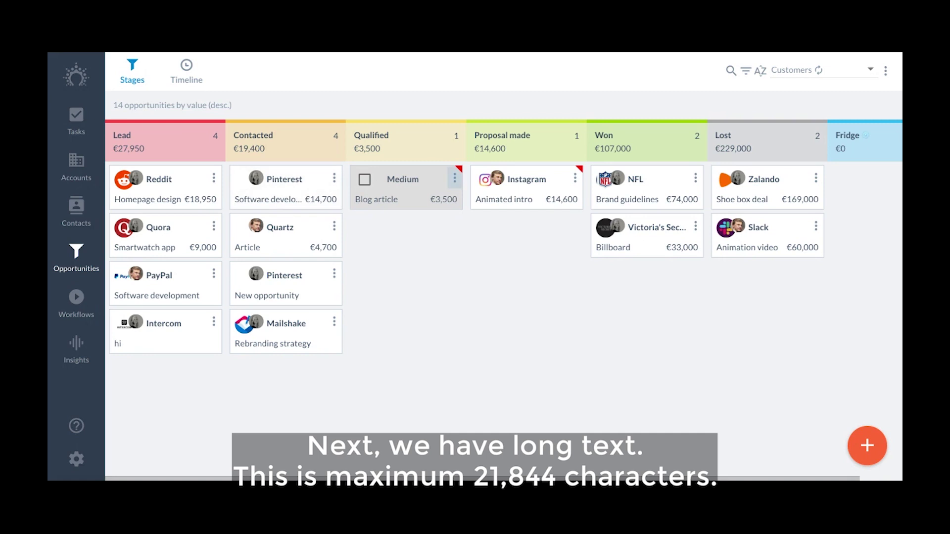
left_click(454, 178)
left_click(388, 185)
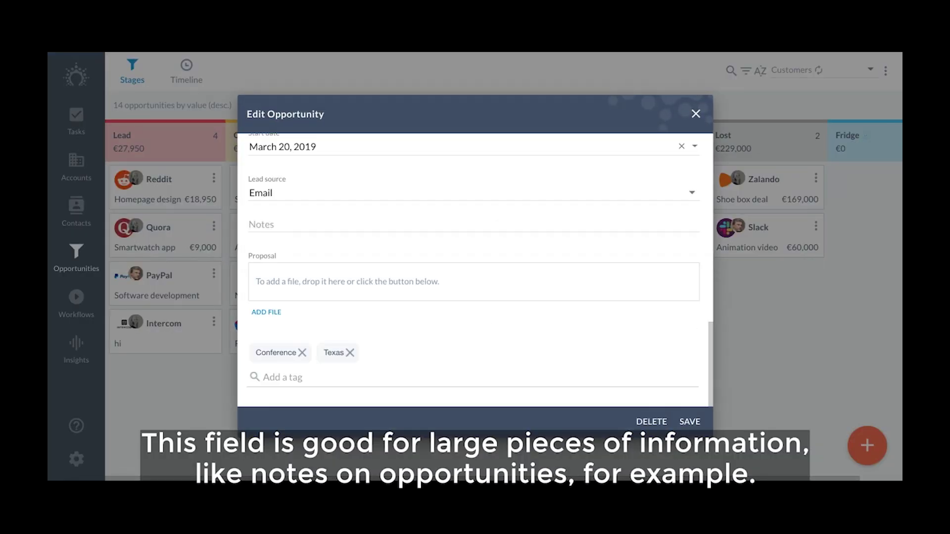
left_click(347, 224)
type("Followed up today with a call. They're very interested in a joint webinar and some content collaboration. Later on in their roadmap they're looking to build an integration. Best to follow up next week regarding webinar topics.")
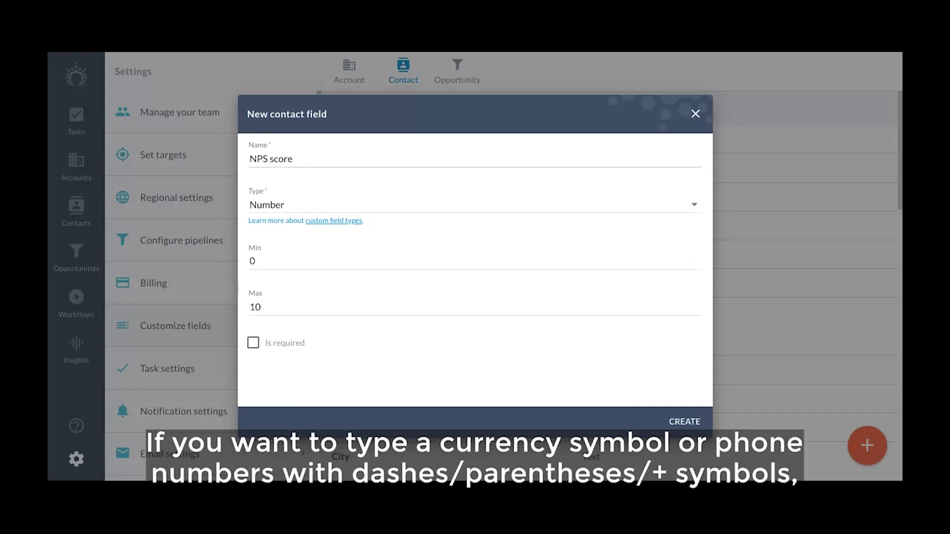
Dismiss the new field form and enter 10 as the PayPal contact's NPS score
key("Escape")
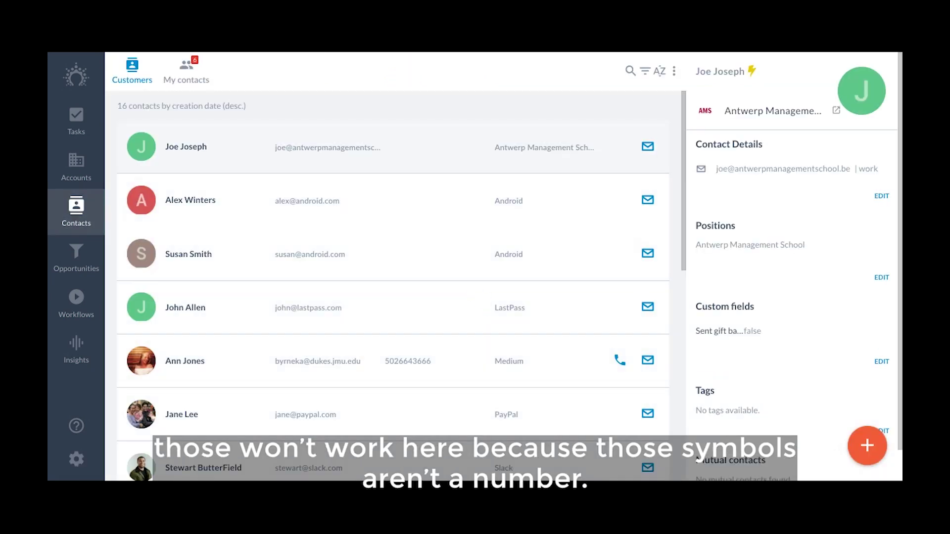
left_click(181, 415)
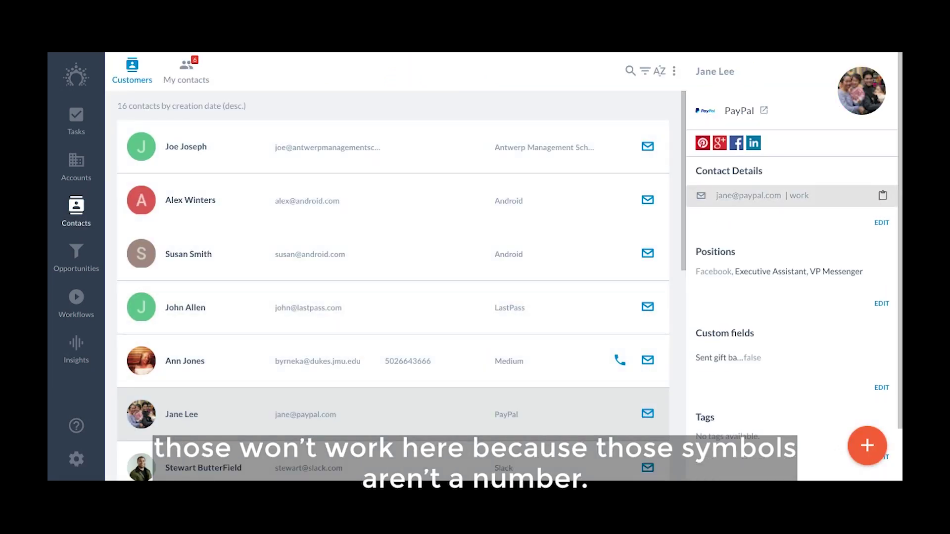
left_click(882, 222)
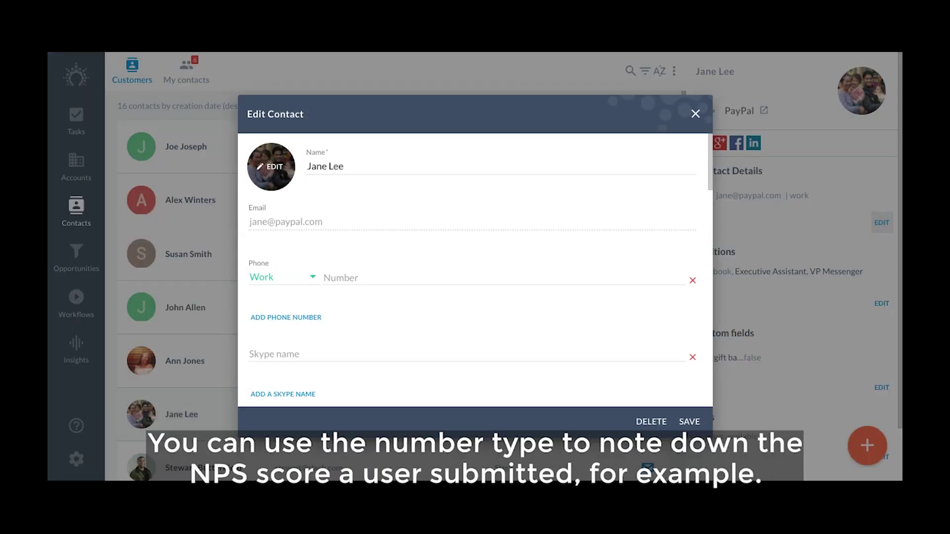
scroll(475, 269, "down", 10)
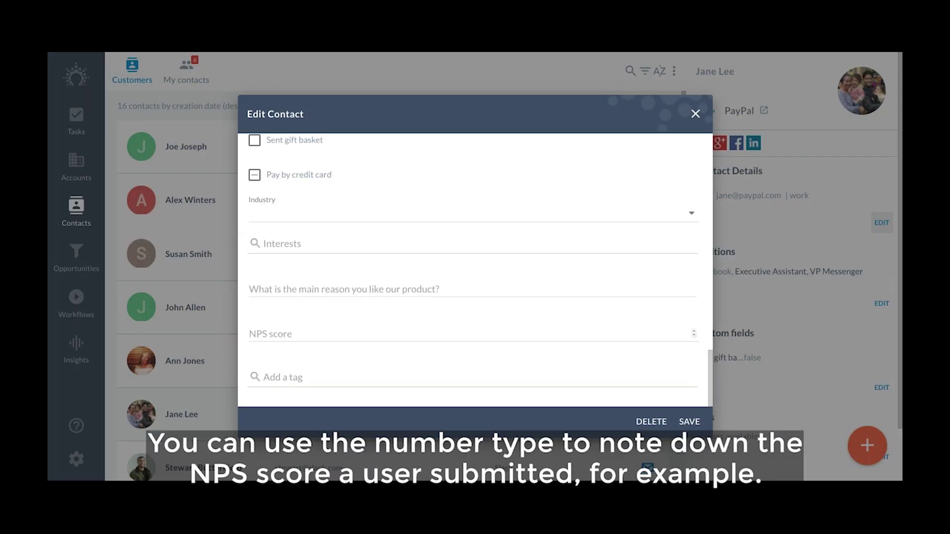
left_click(470, 333)
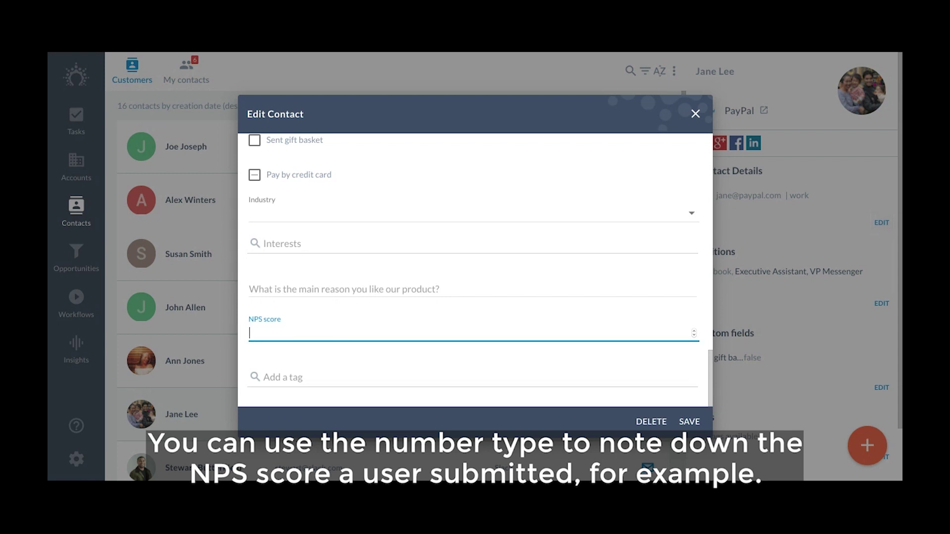
type("10")
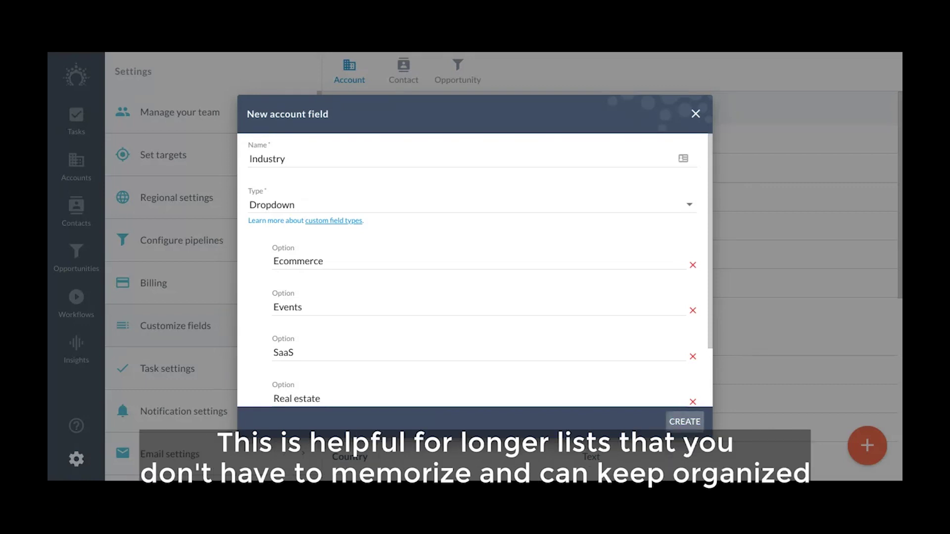
Close the new field form, choose SaaS for Industry, and check Customer and Partner account types
left_click(684, 422)
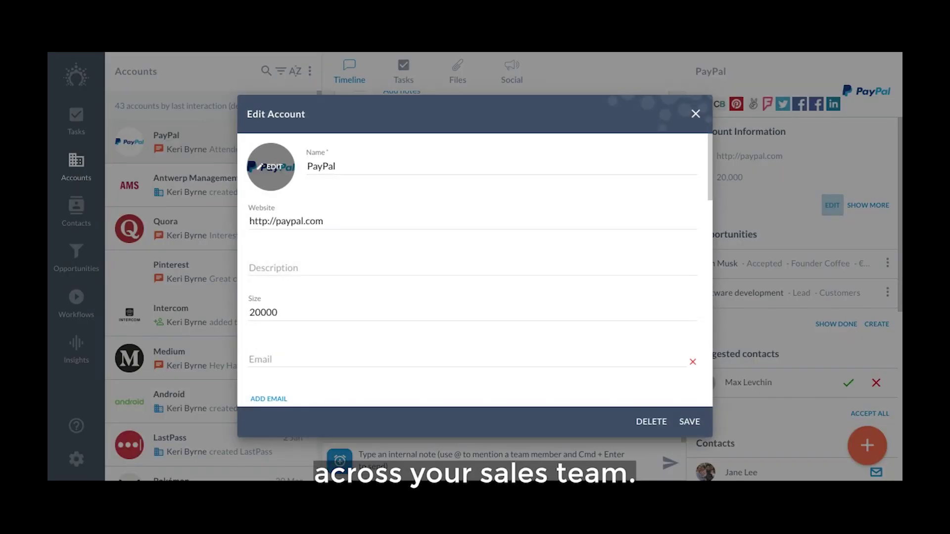
left_click(470, 252)
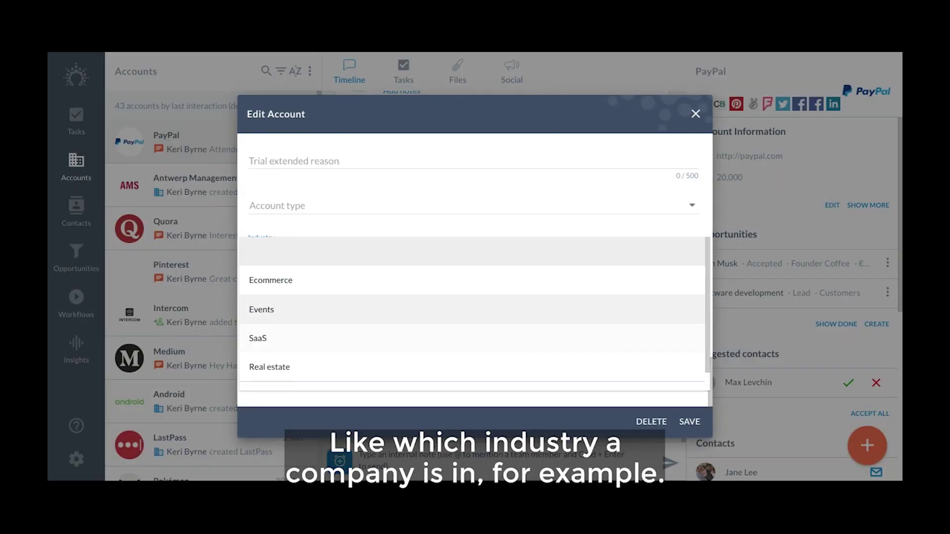
left_click(470, 339)
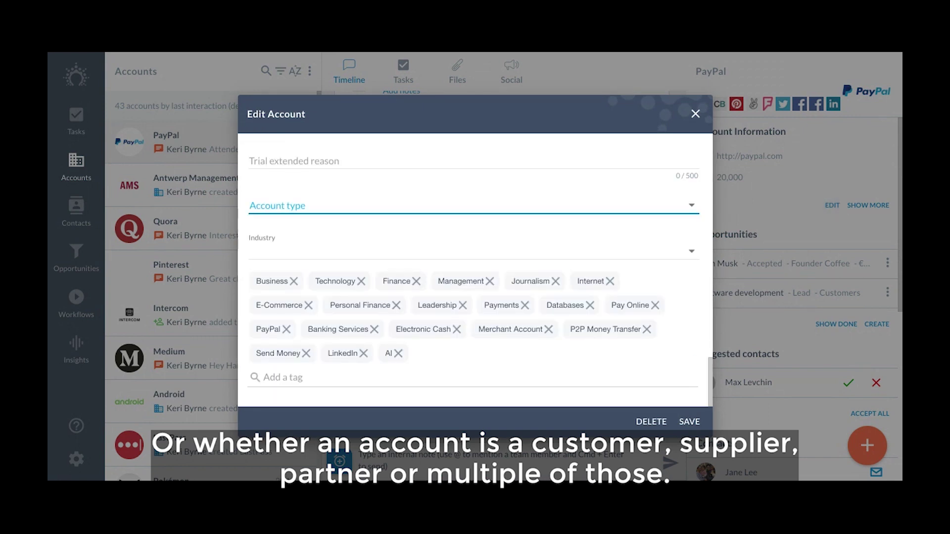
key("space")
key("Down")
key("space")
key("Down")
key("space")
key("Escape")
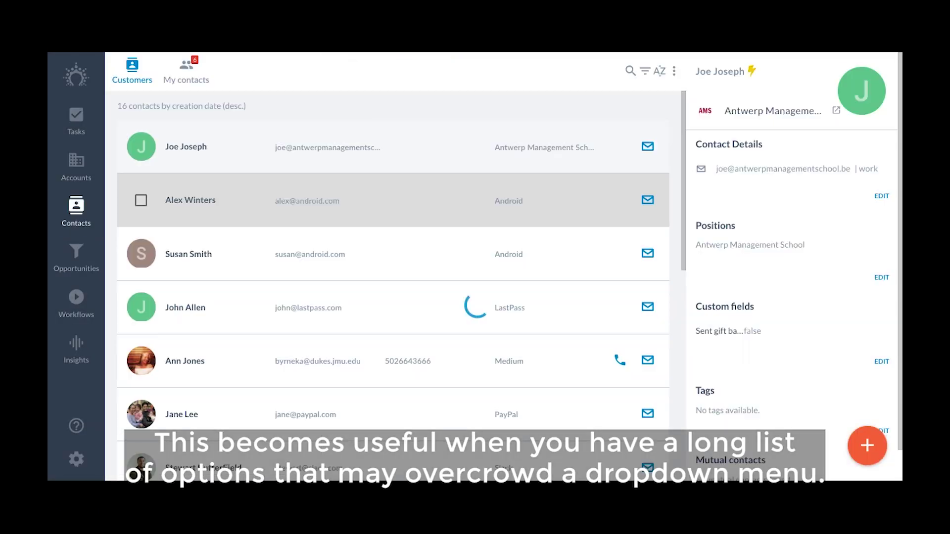
Edit the PayPal contact and accept 'Easy to follow up on opportunities' as the main reason
left_click(347, 415)
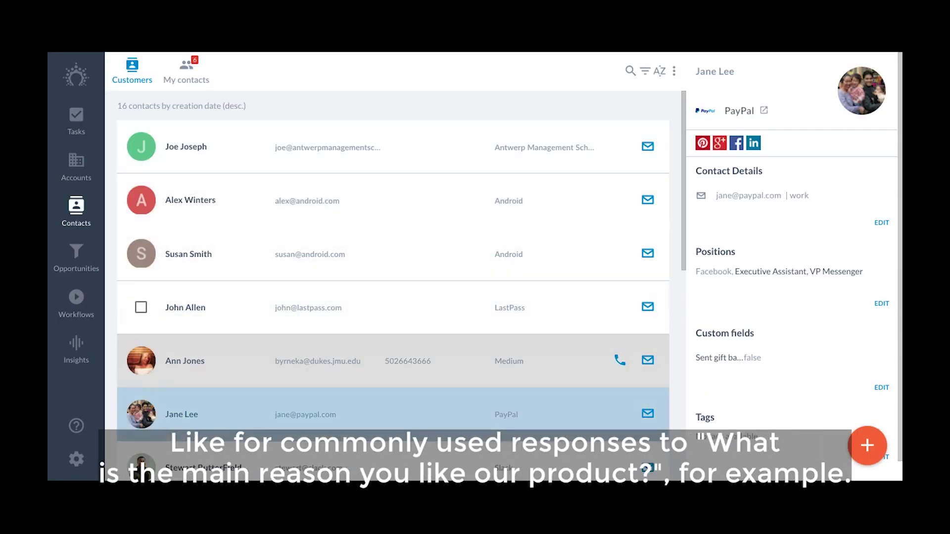
left_click(882, 223)
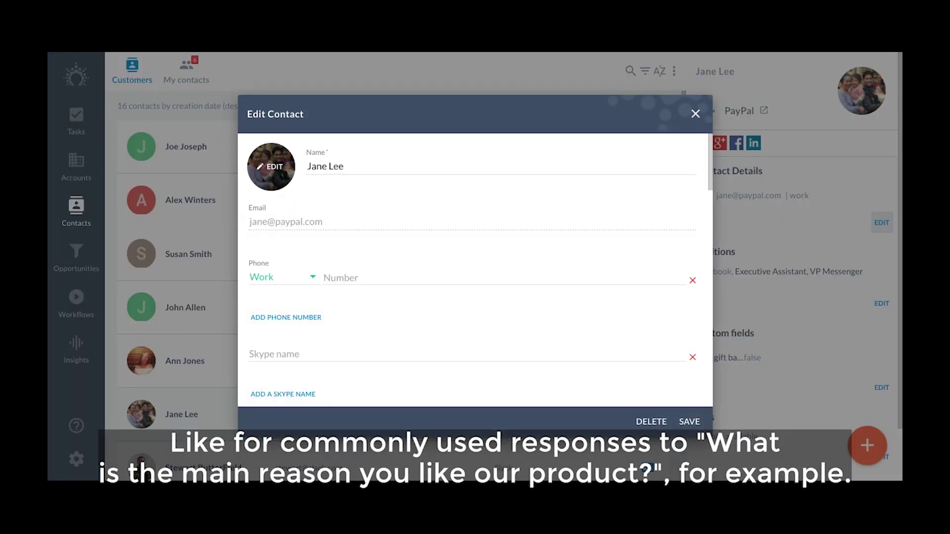
scroll(475, 270, "down", 10)
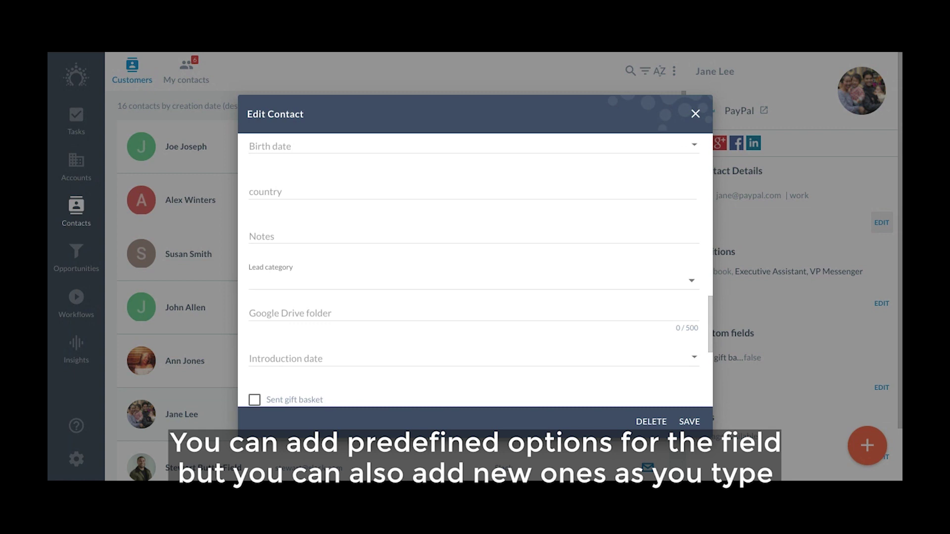
scroll(475, 270, "down", 5)
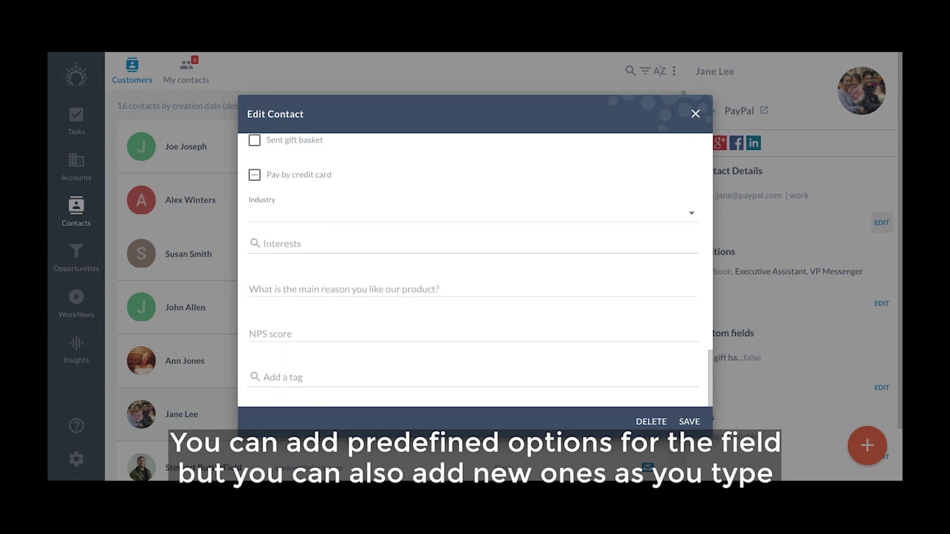
left_click(472, 290)
type("E")
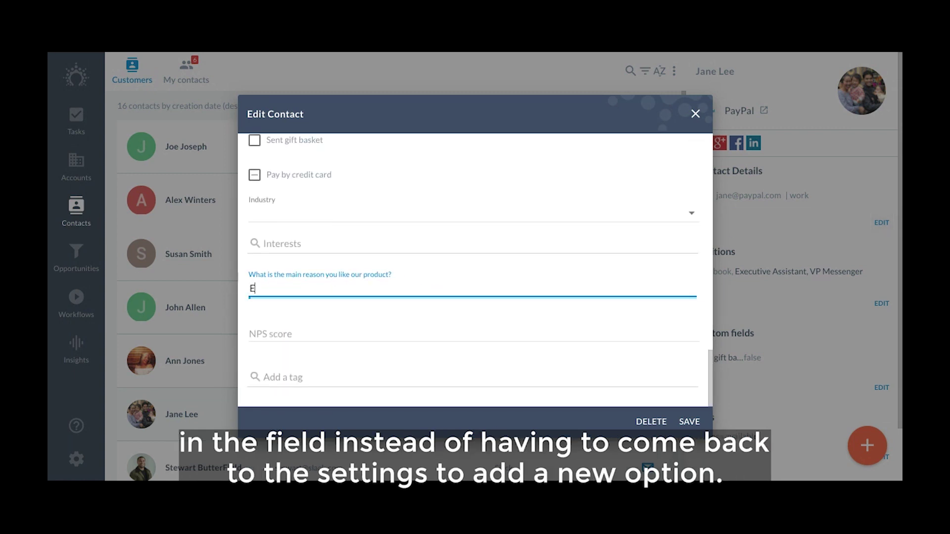
type("asy")
key("Return")
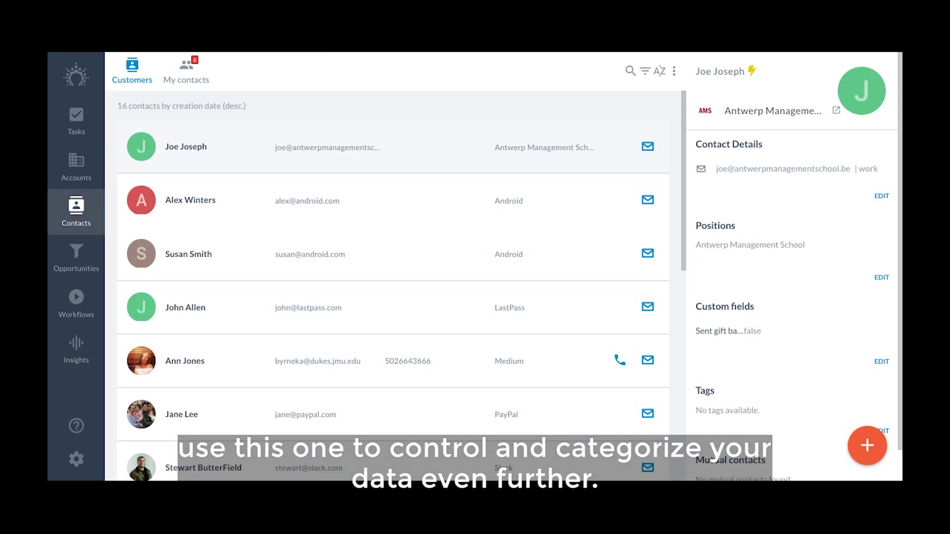
Add Sports and a new 'sales' tag to the PayPal contact's Interests
left_click(182, 414)
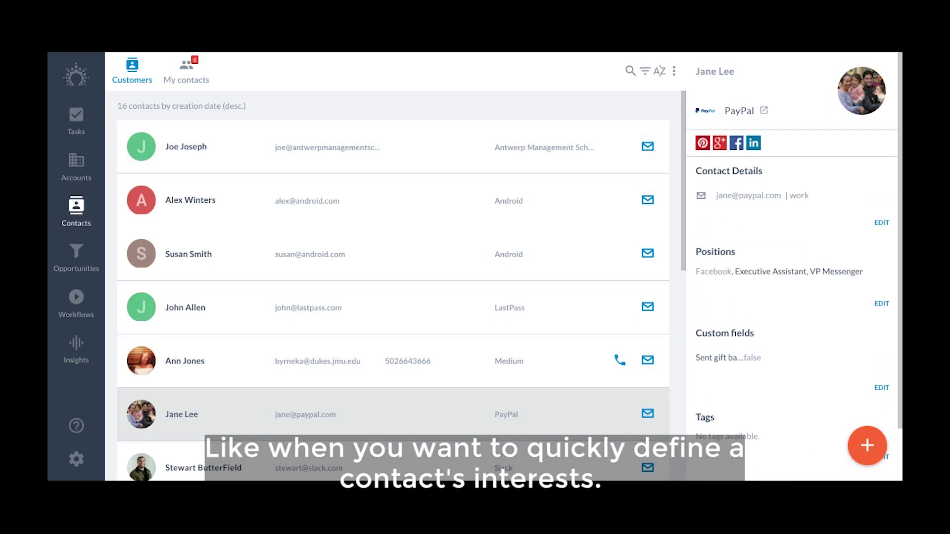
left_click(882, 223)
scroll(475, 269, "down", 5)
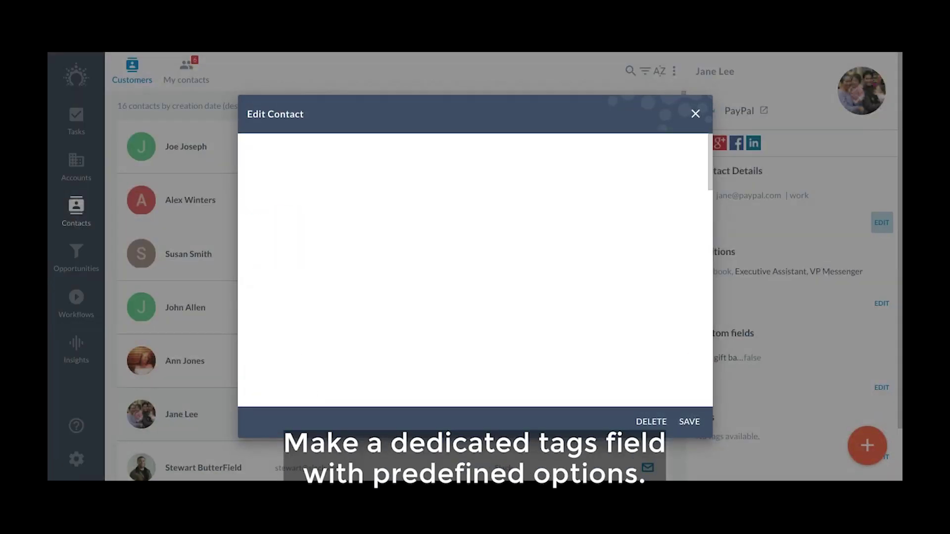
scroll(475, 270, "down", 10)
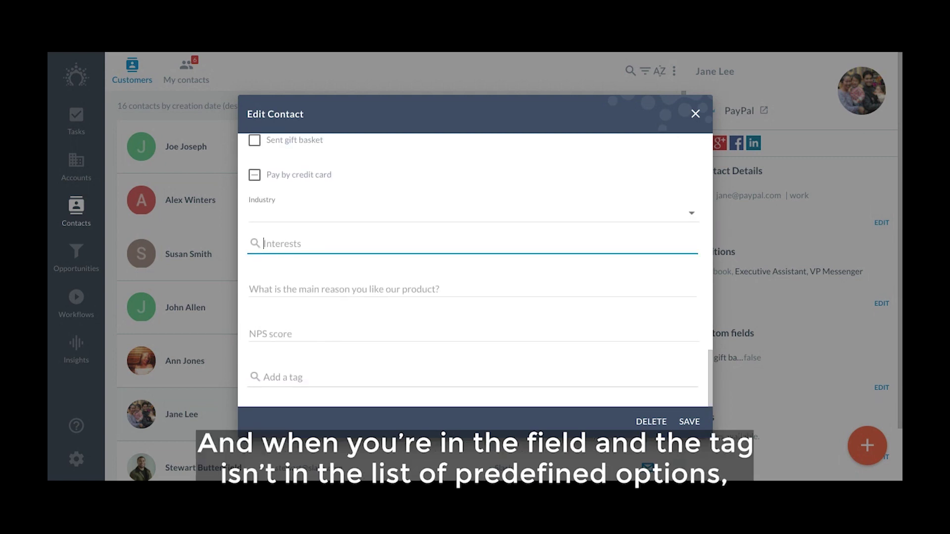
type("sports")
key("Return")
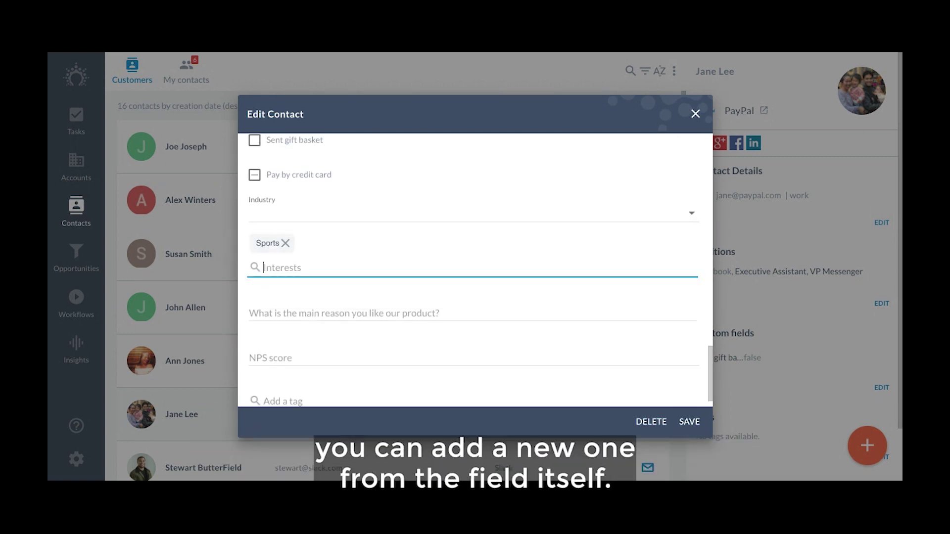
type("sales")
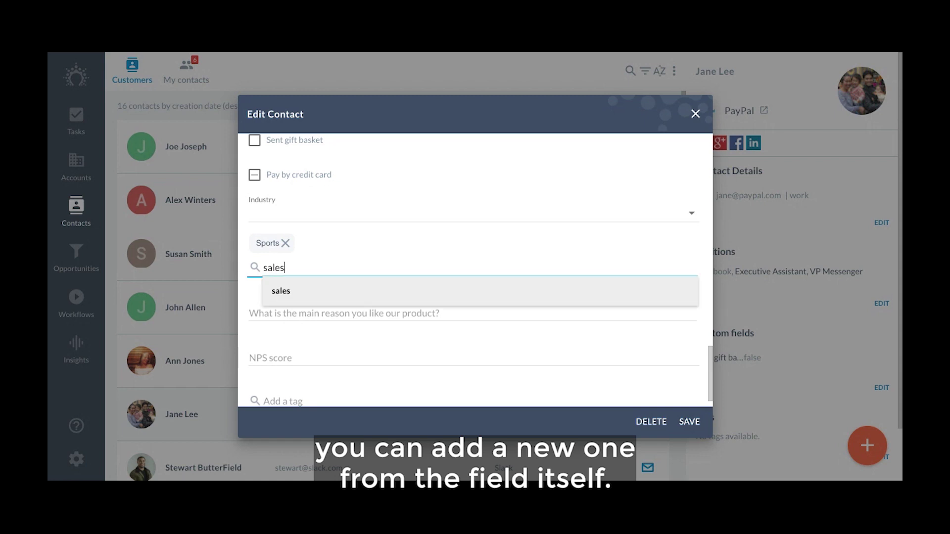
key("Return")
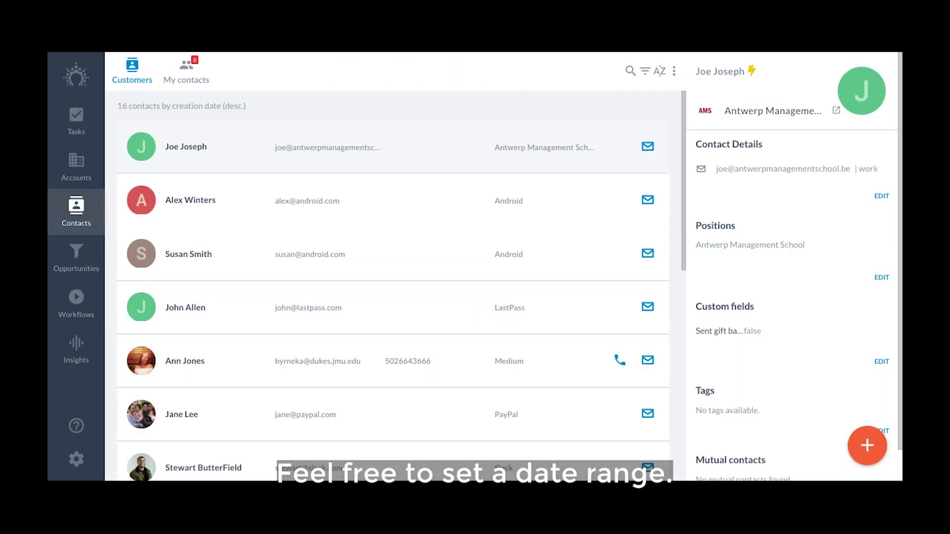
Edit the PayPal contact and pick March 3, 2020 as its Introduction date
left_click(346, 415)
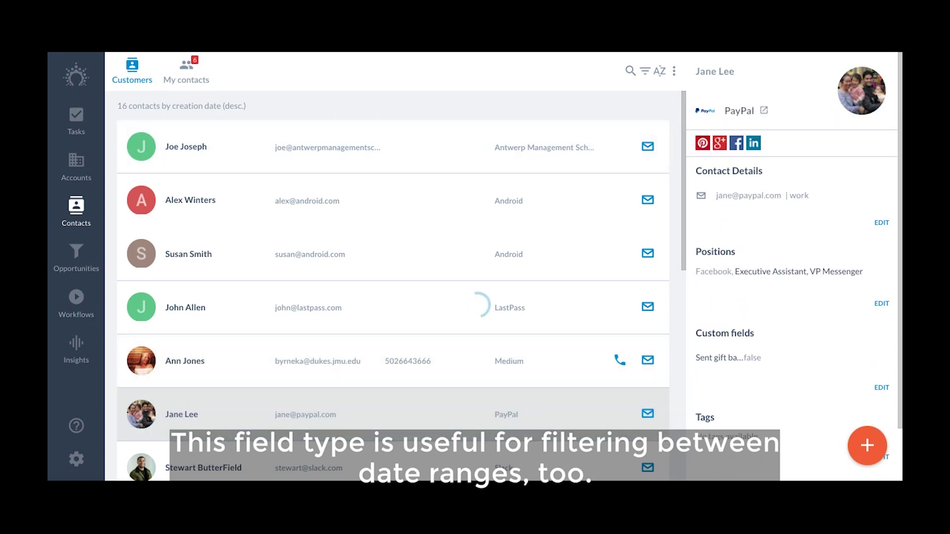
left_click(882, 222)
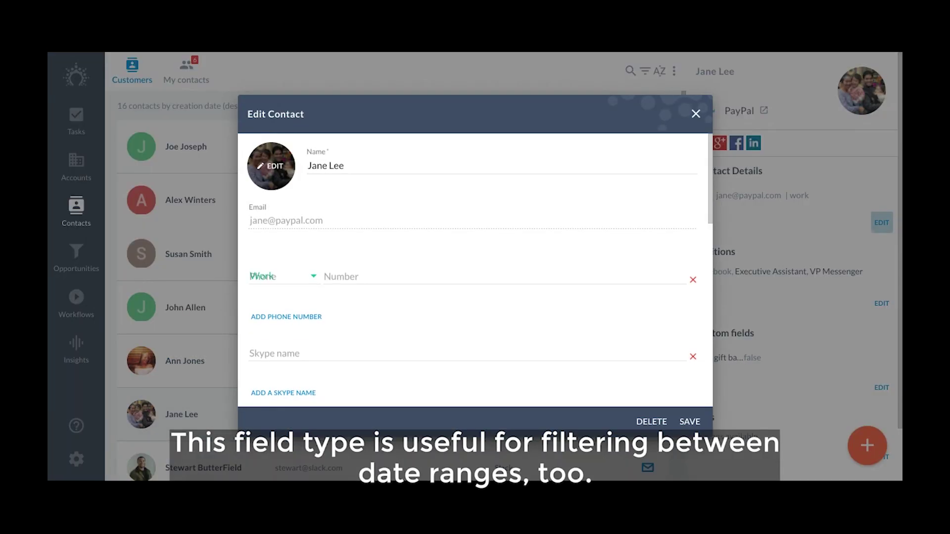
scroll(475, 272, "down", 10)
scroll(475, 272, "up", 3)
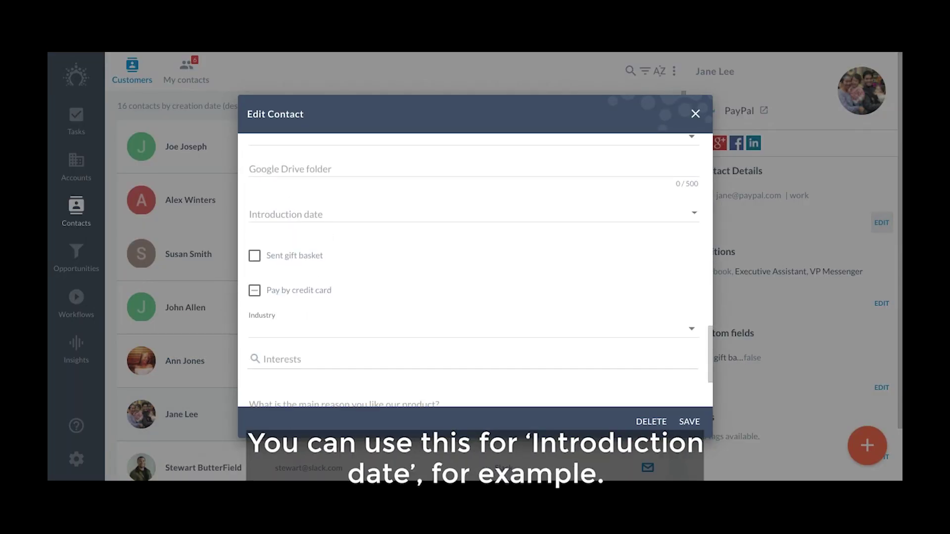
left_click(347, 213)
scroll(337, 322, "up", 2)
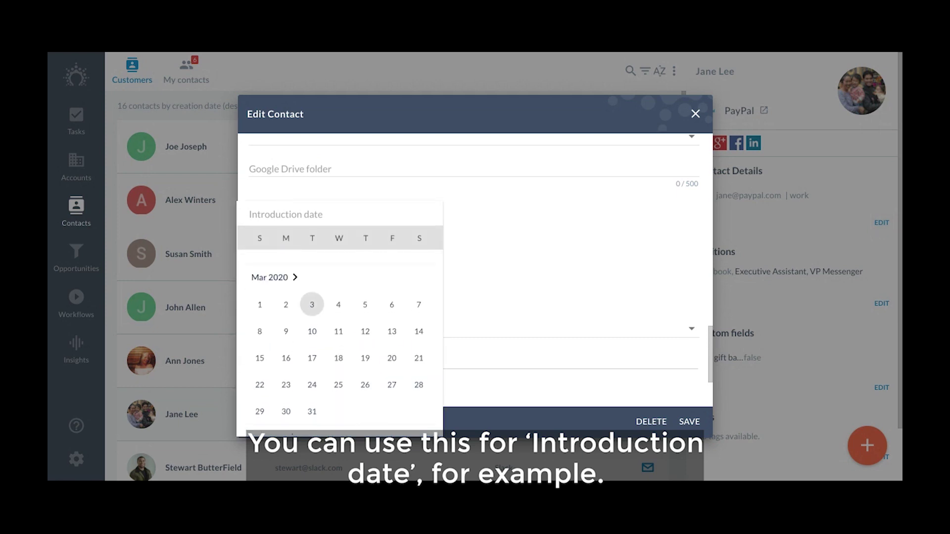
left_click(312, 303)
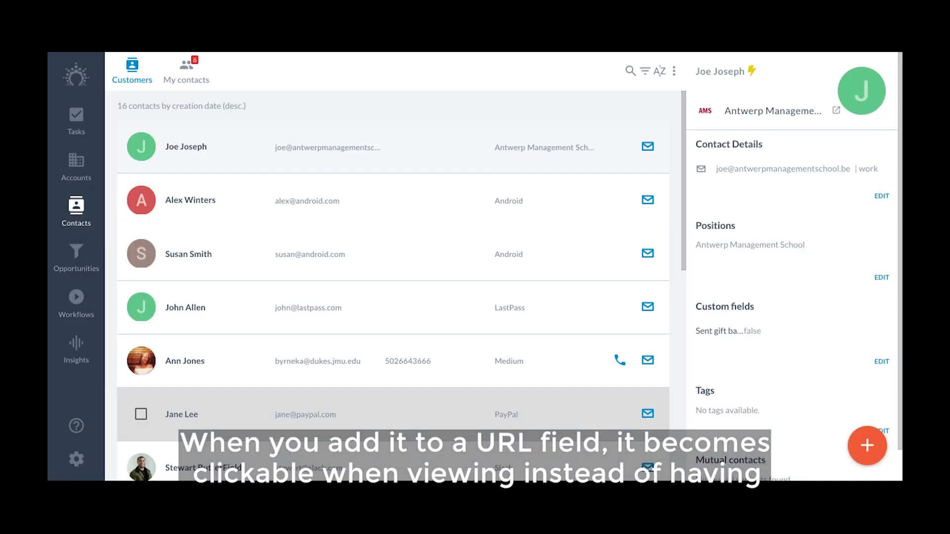
Paste the Drive folder URL into the PayPal contact's Google Drive folder field, save, and highlight the link
left_click(346, 414)
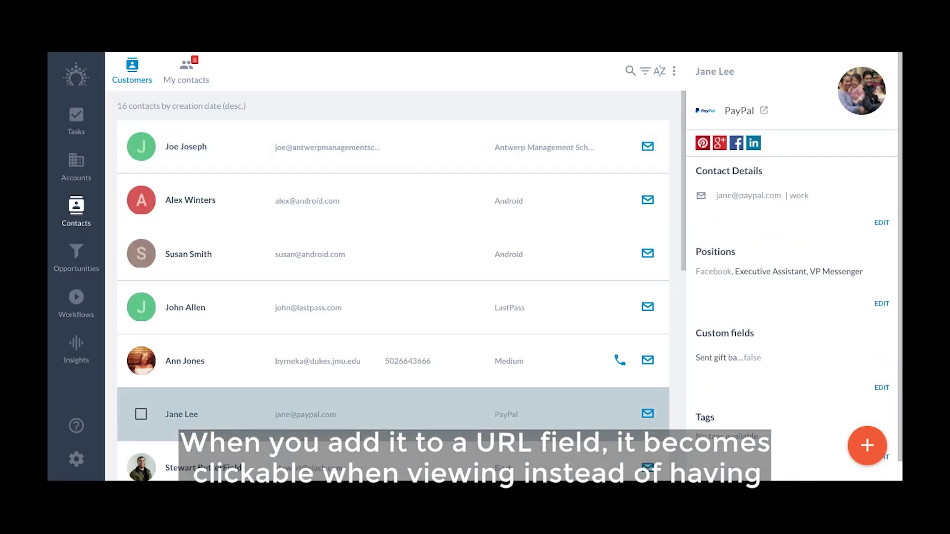
left_click(882, 222)
scroll(475, 272, "down", 10)
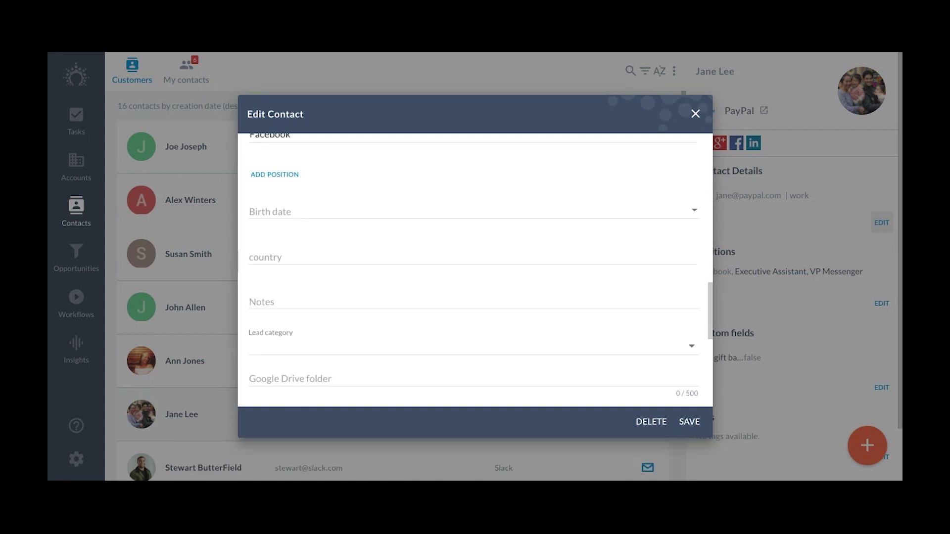
left_click(347, 379)
left_click(690, 422)
left_click_drag(695, 358, 882, 357)
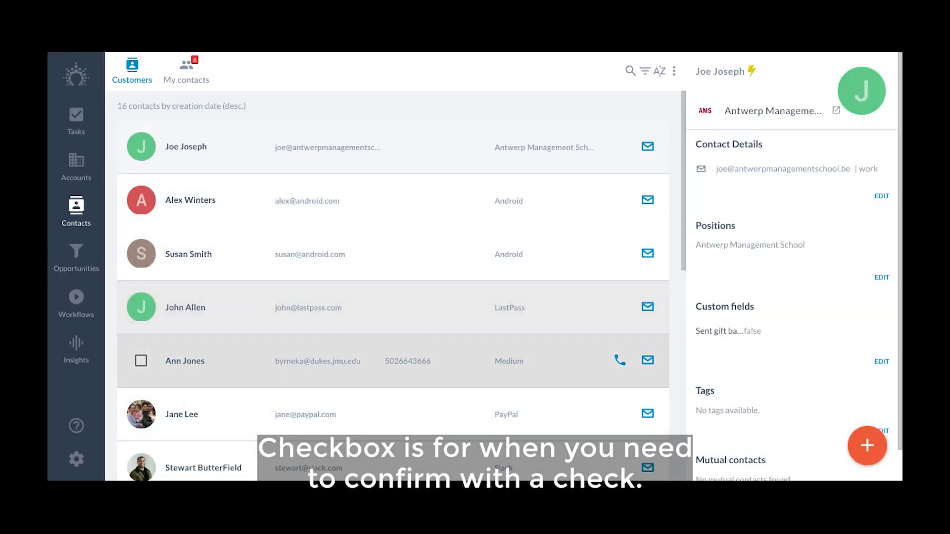
Reopen the PayPal contact's Edit Contact form
left_click(183, 415)
left_click(882, 223)
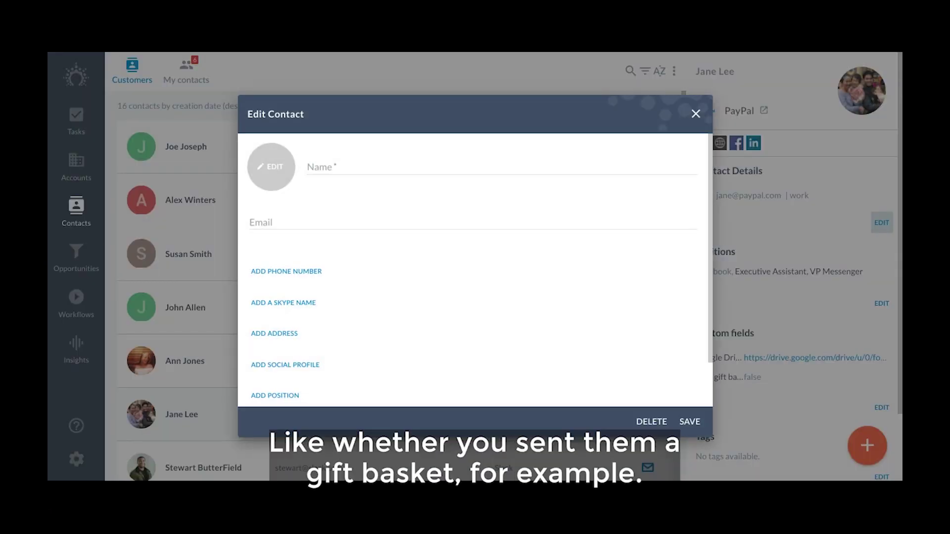
scroll(474, 269, "down", 15)
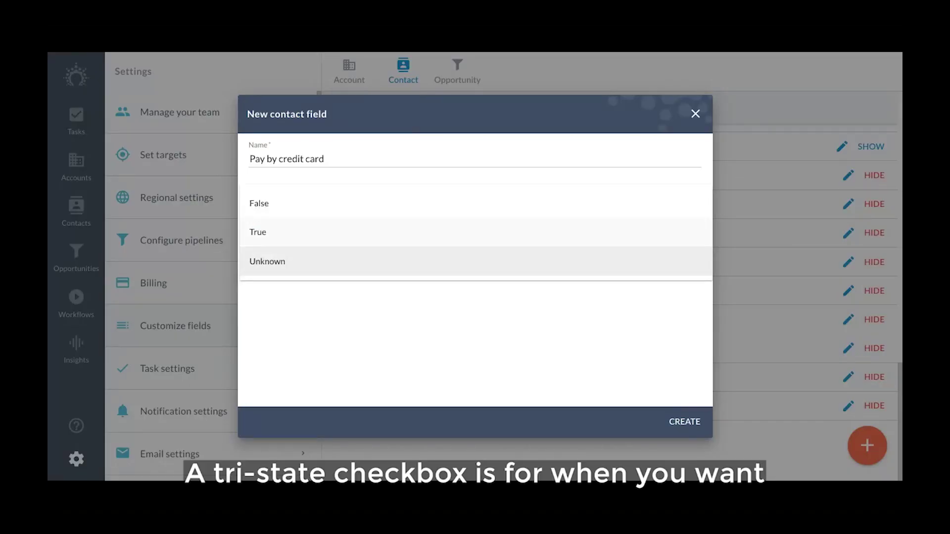
Default the Pay by credit card field to Unknown, then tick it for the PayPal contact
left_click(267, 261)
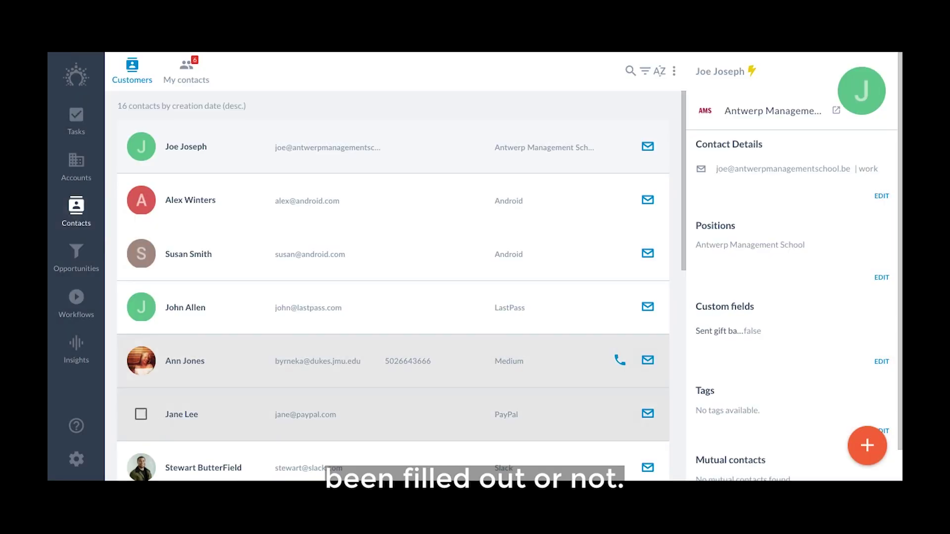
left_click(182, 415)
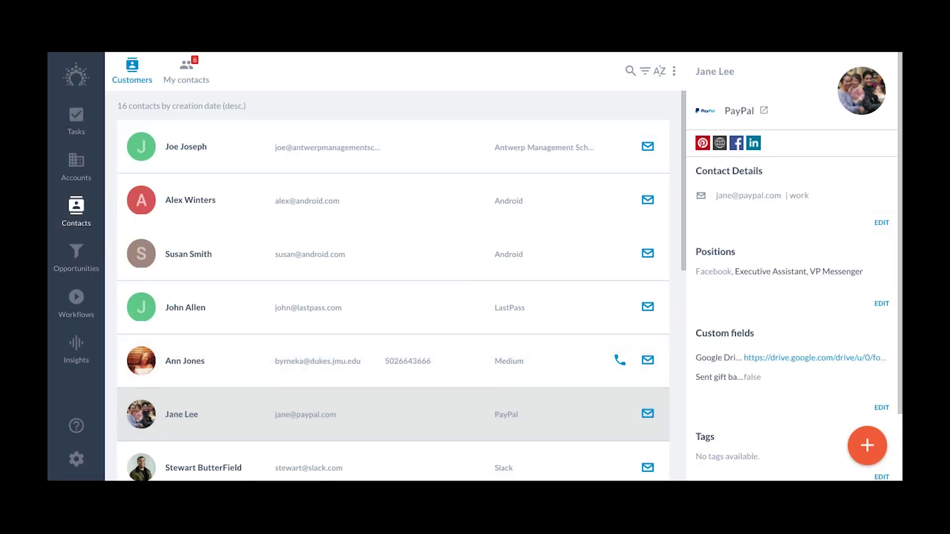
left_click(882, 222)
scroll(475, 272, "down", 10)
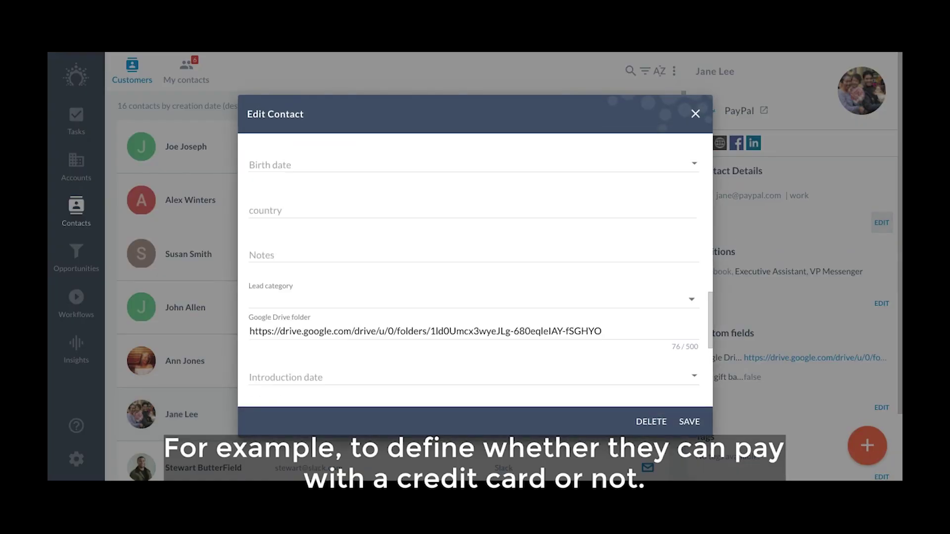
scroll(475, 272, "down", 4)
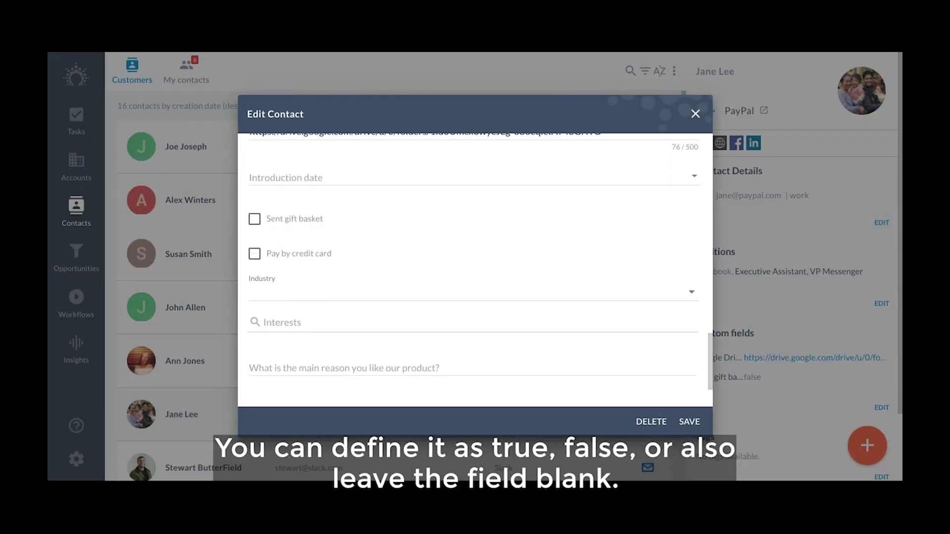
left_click(255, 254)
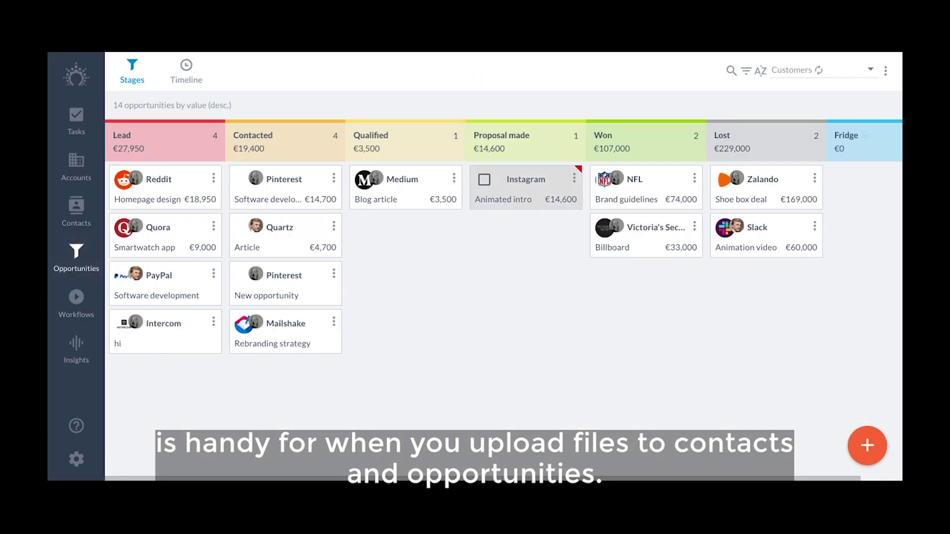
Open the Medium opportunity's edit dialog and scroll down to its Proposal field
left_click(453, 178)
left_click(435, 187)
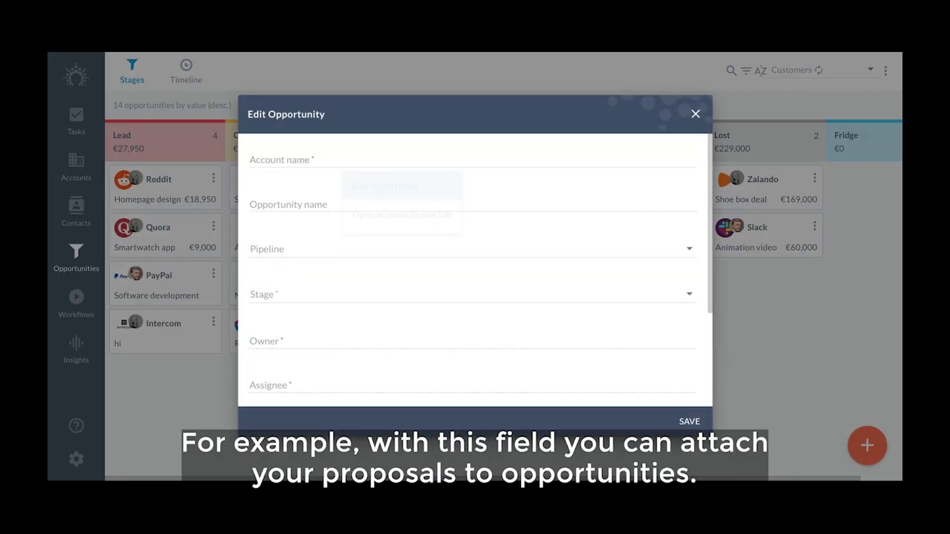
scroll(475, 270, "down", 15)
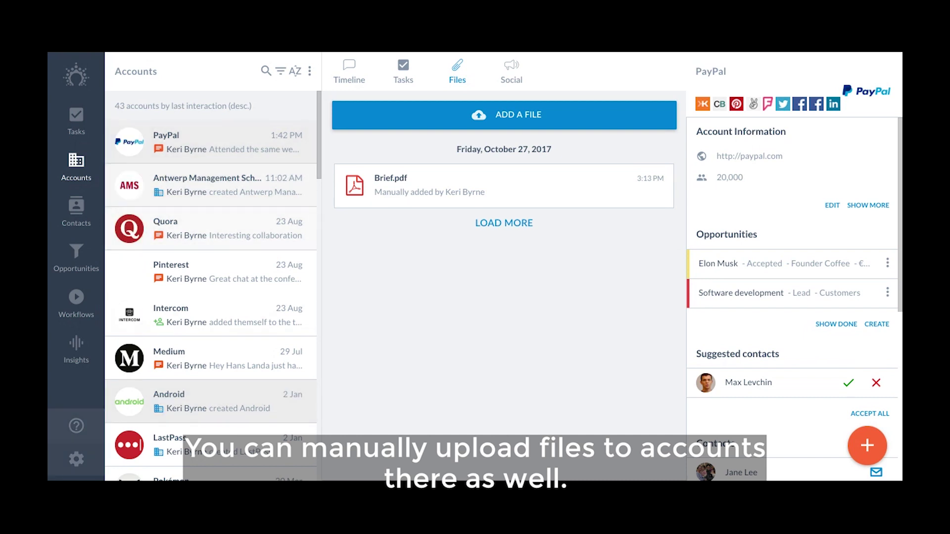
left_click(76, 459)
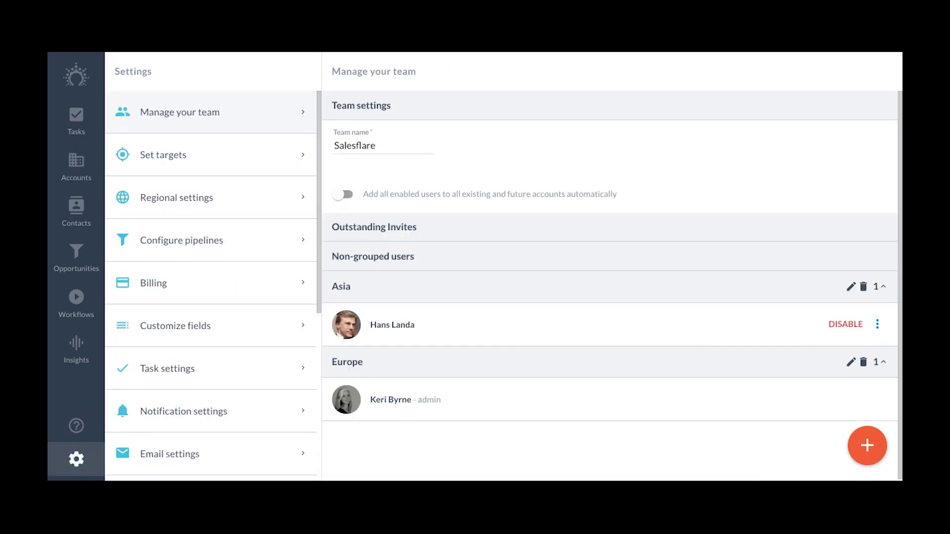
left_click(210, 326)
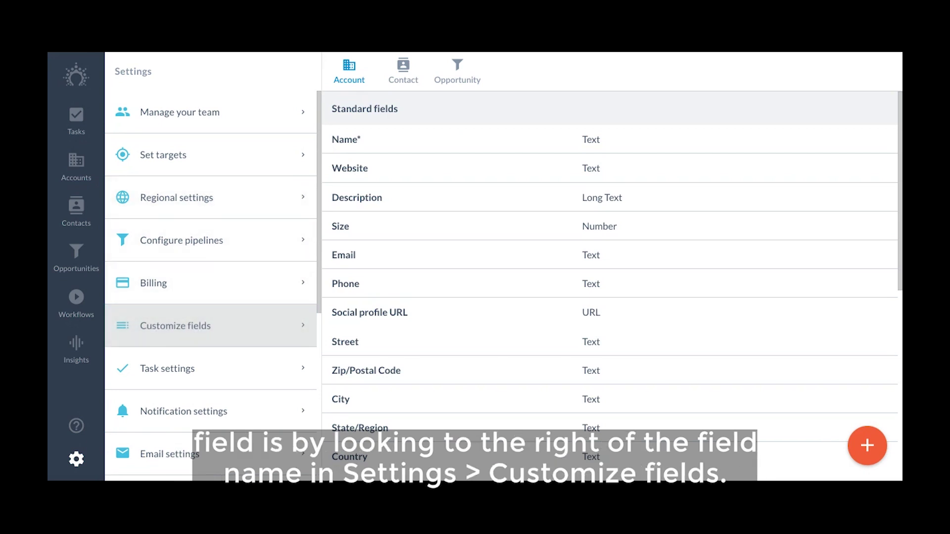
scroll(610, 287, "down", 5)
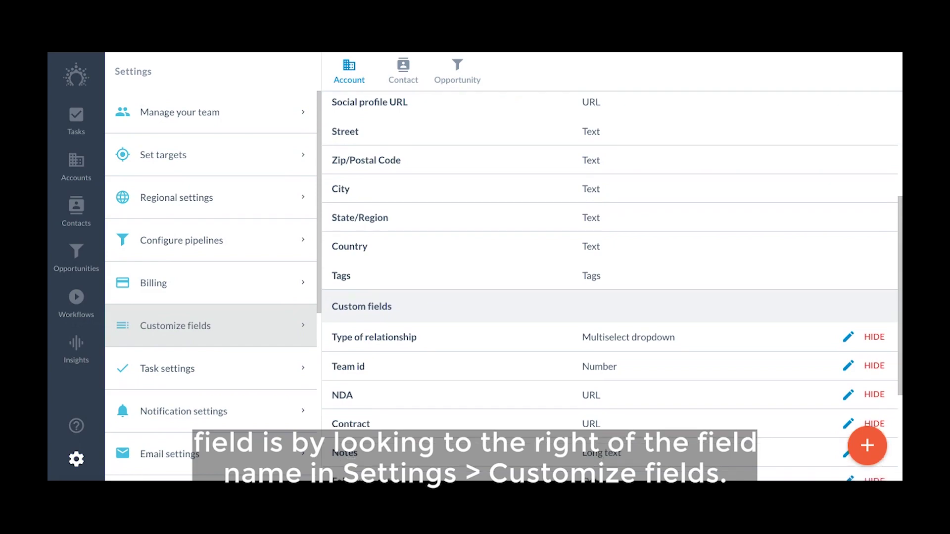
scroll(610, 287, "down", 2)
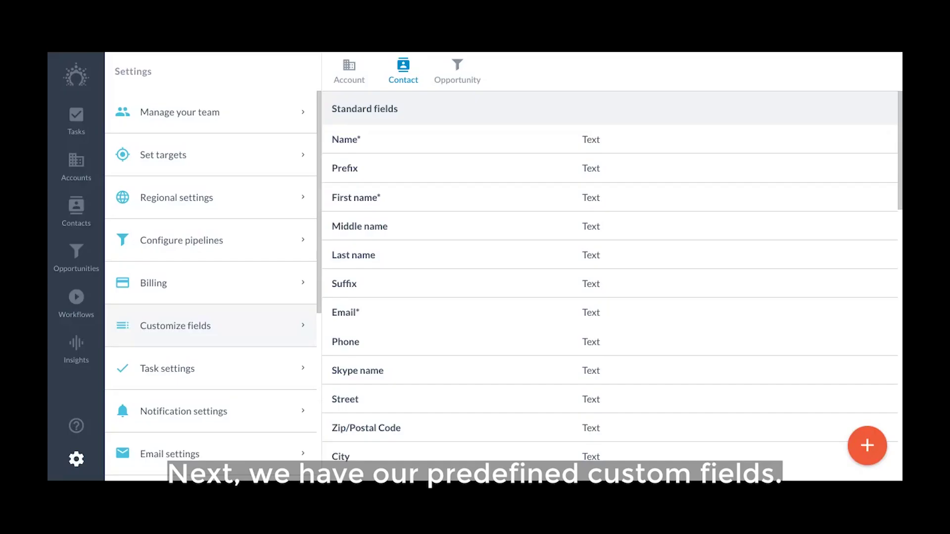
scroll(610, 287, "down", 7)
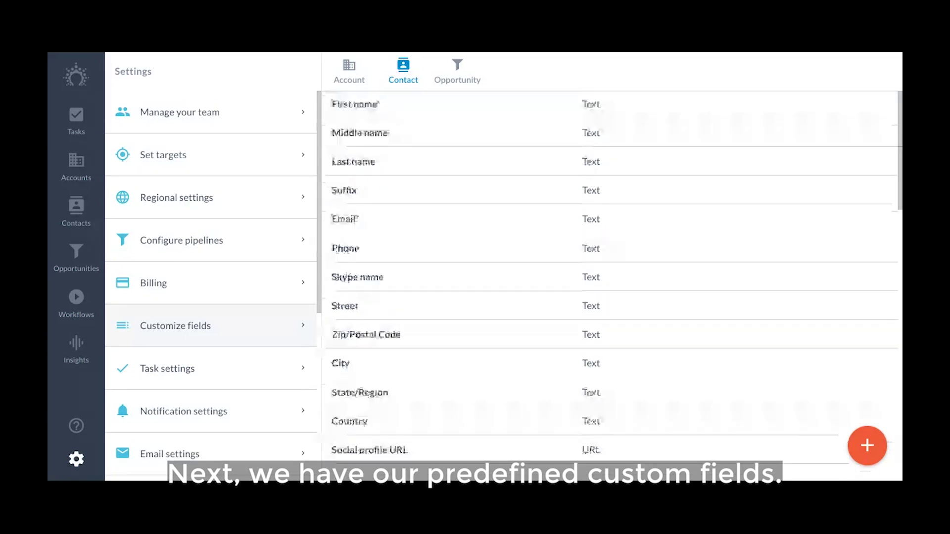
scroll(610, 287, "down", 4)
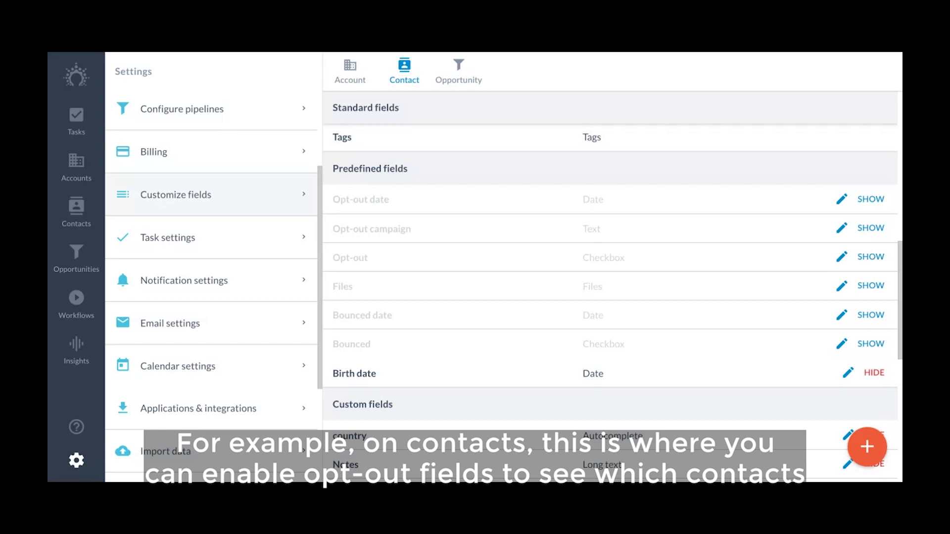
Show Opt-out and Opt-out campaign on contacts, then view the PayPal contact's opt-out values
left_click(871, 257)
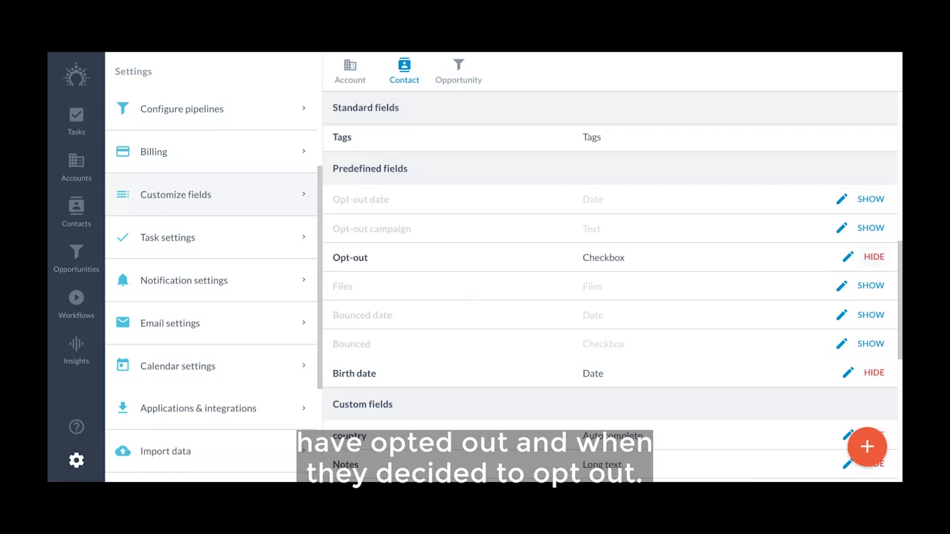
left_click(871, 228)
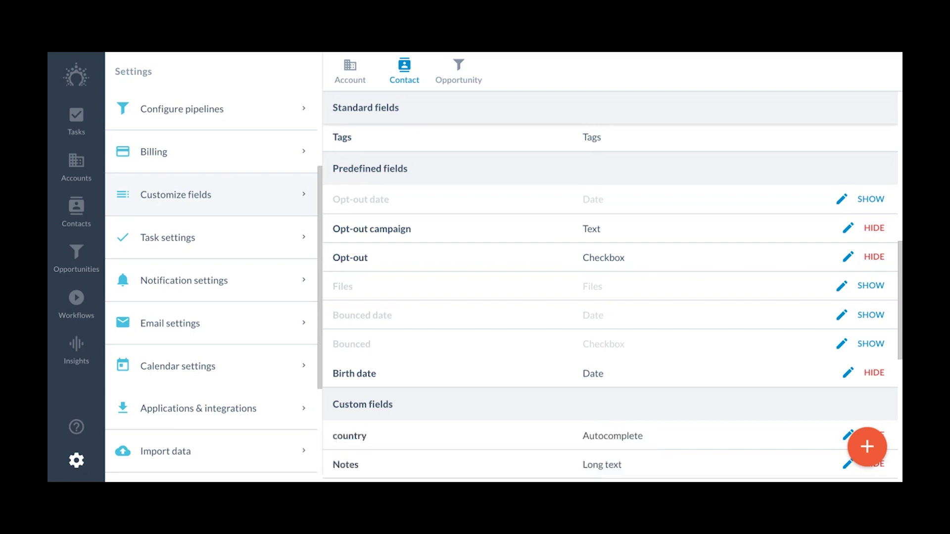
left_click(76, 213)
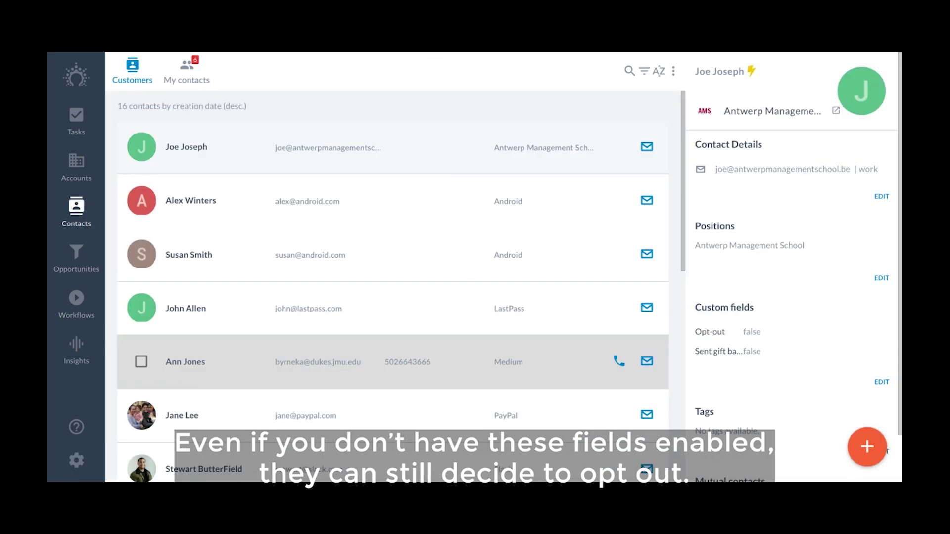
left_click(347, 416)
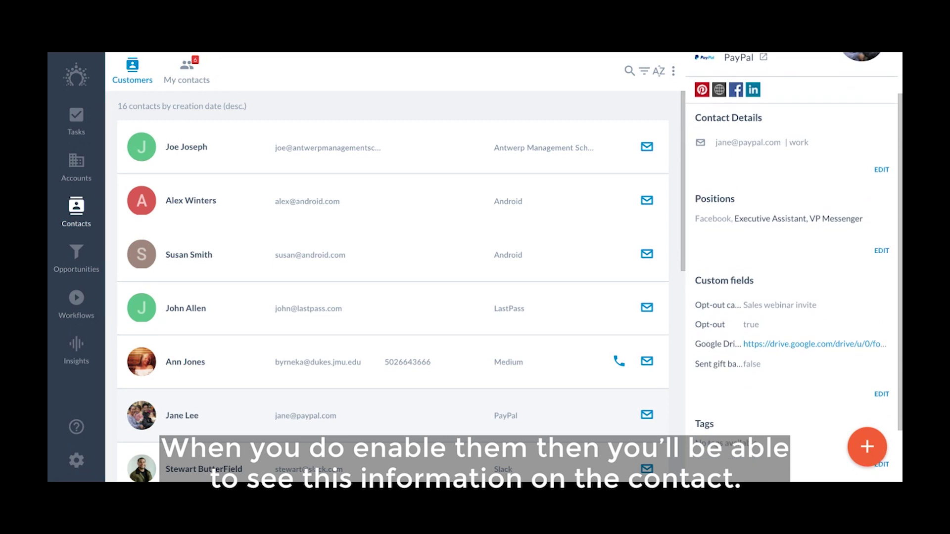
left_click_drag(760, 325, 743, 304)
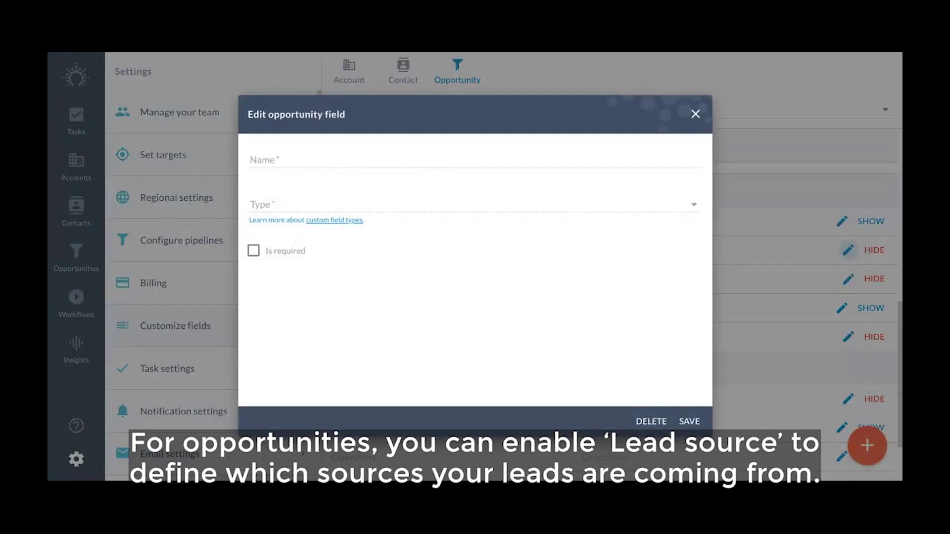
Look through the Lead source field's options and close its editor
scroll(475, 257, "down", 6)
scroll(475, 257, "up", 6)
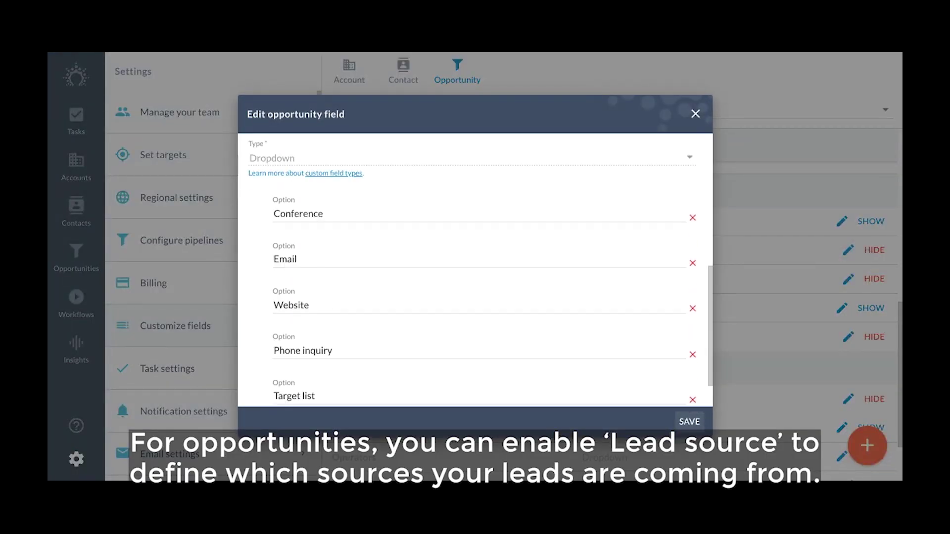
key("Escape")
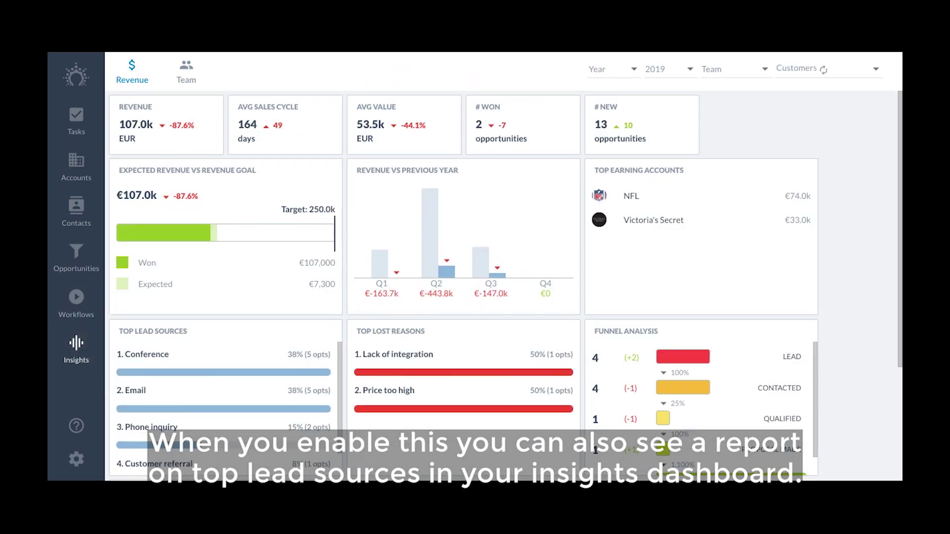
Scroll the Insights dashboard down to the Top lead sources report
scroll(475, 267, "down", 3)
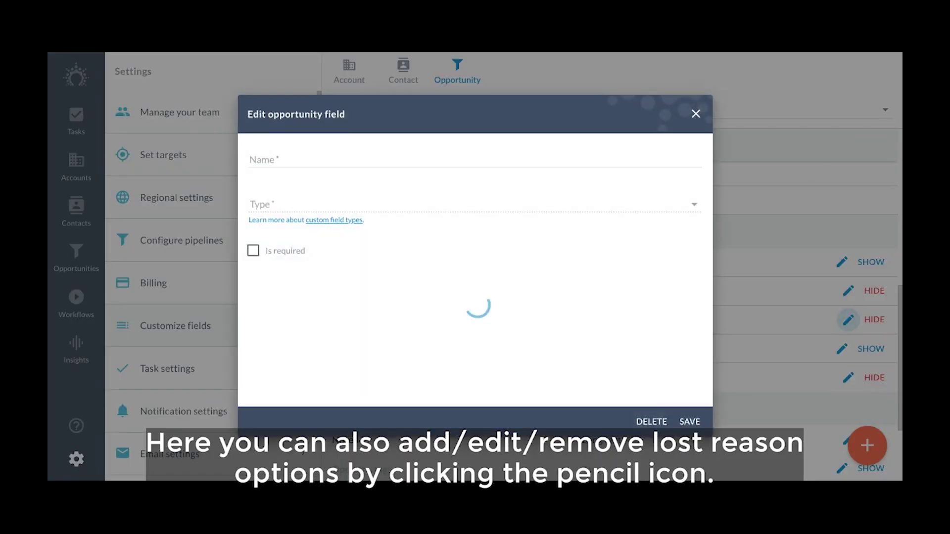
scroll(475, 269, "down", 10)
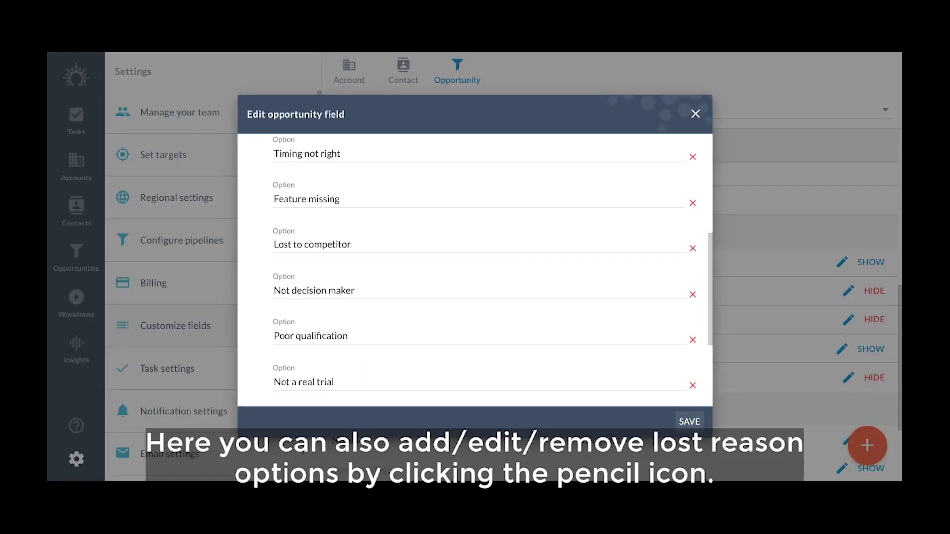
scroll(471, 271, "down", 1)
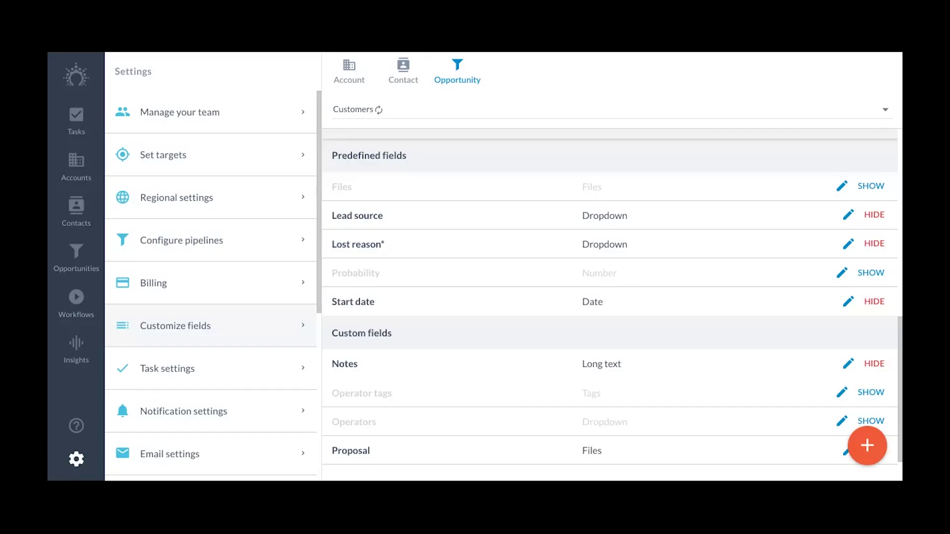
Open the PayPal opportunity's edit dialog from the pipeline board
left_click_drag(375, 302, 331, 301)
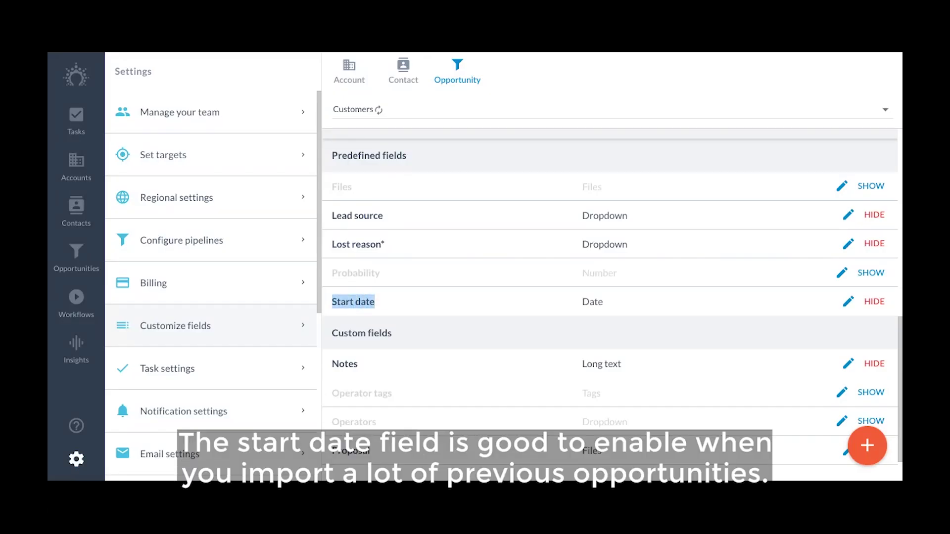
left_click(76, 255)
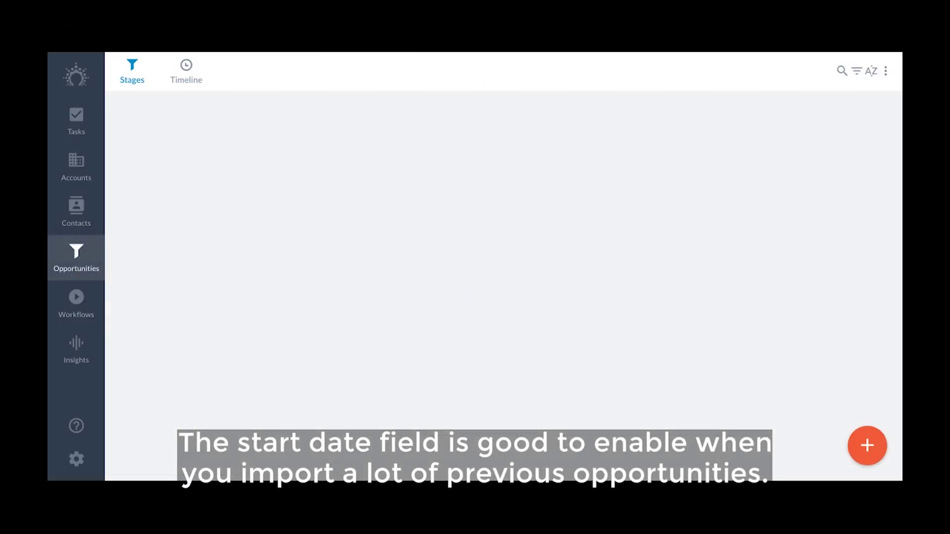
left_click(574, 178)
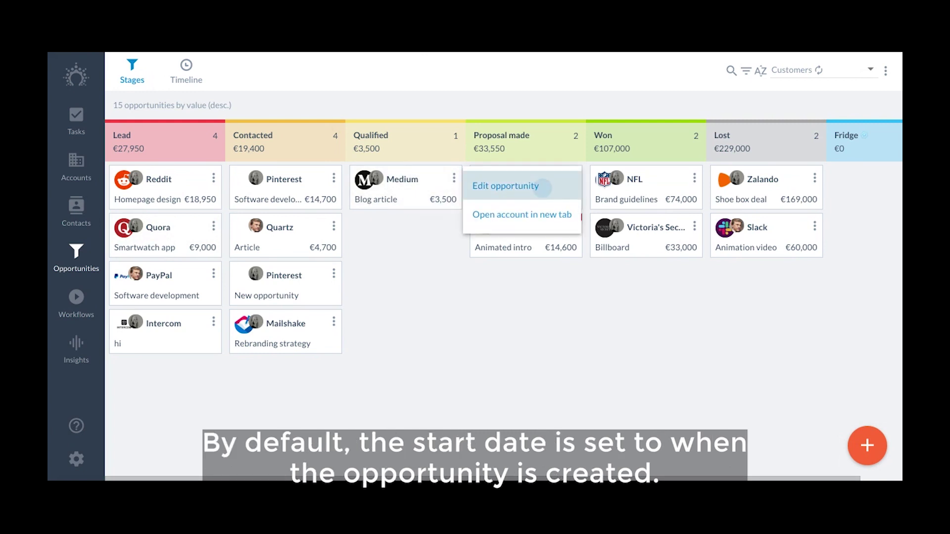
left_click(542, 187)
scroll(475, 270, "down", 10)
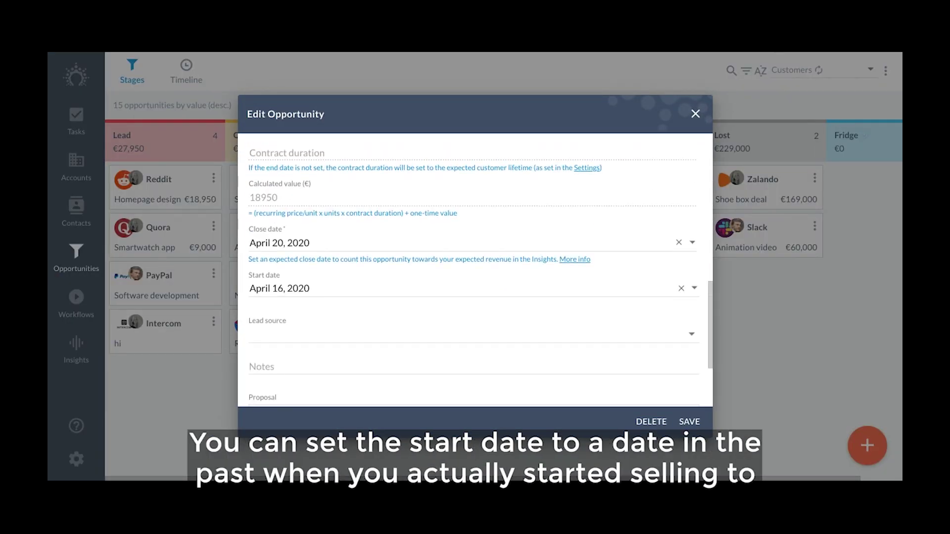
Set the opportunity's start date to January 5, 2020 and save it
left_click(279, 289)
scroll(340, 361, "up", 5)
scroll(267, 346, "up", 8)
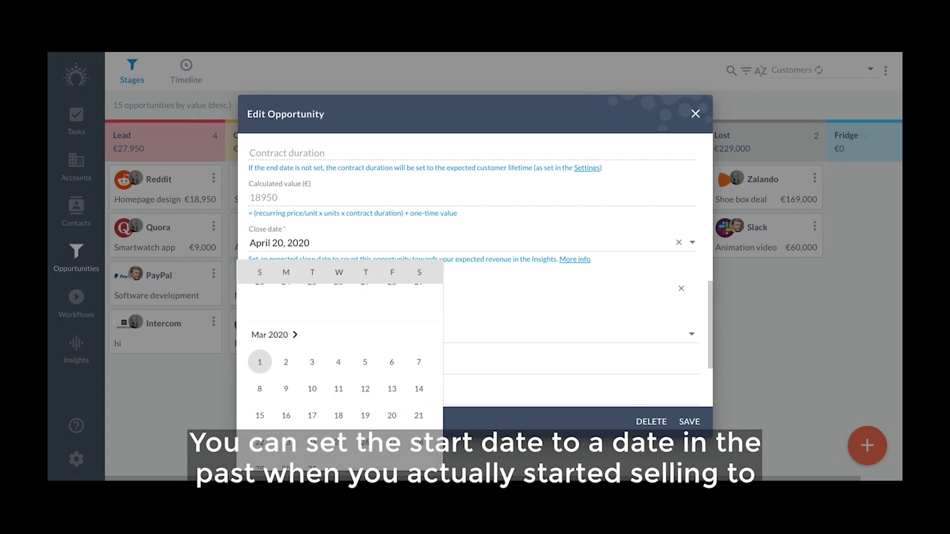
left_click(260, 371)
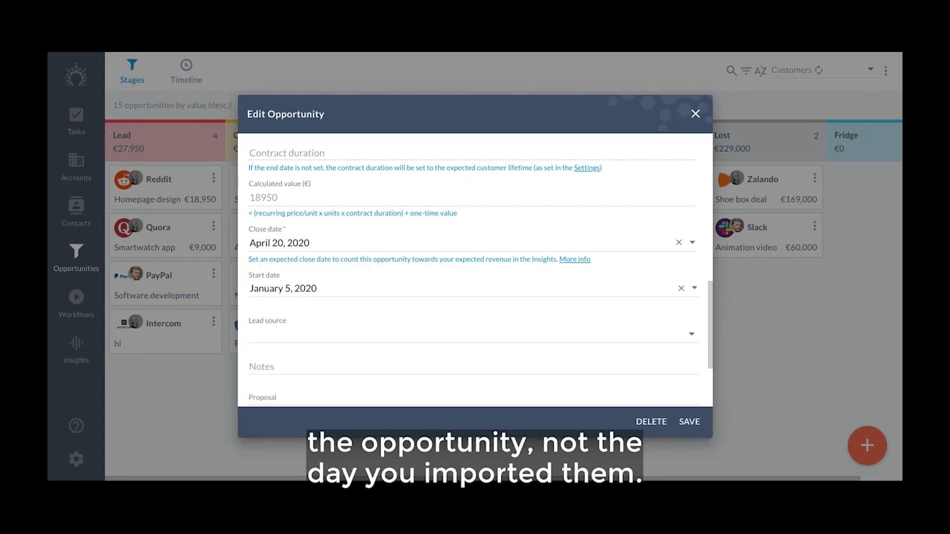
left_click(690, 422)
left_click(76, 349)
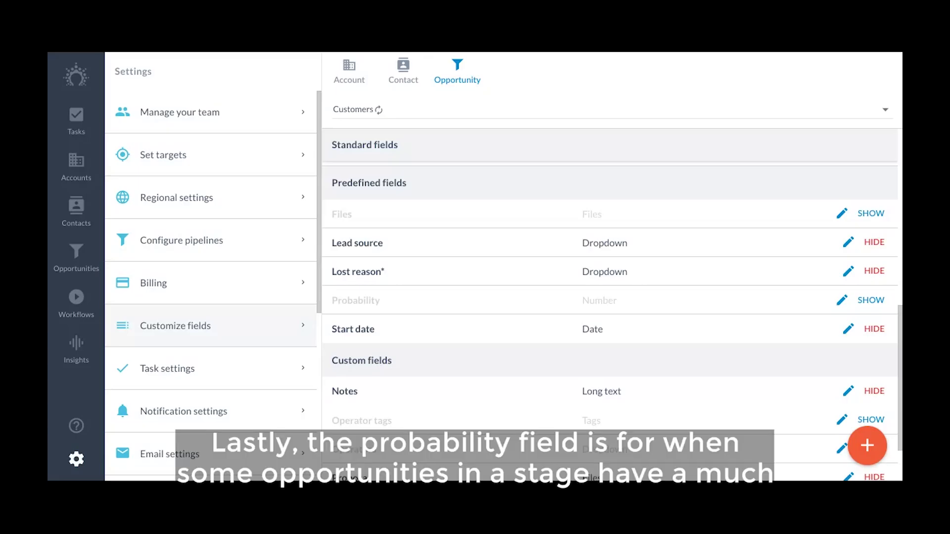
Show the Probability field on opportunities and open the PayPal opportunity for editing
left_click(872, 300)
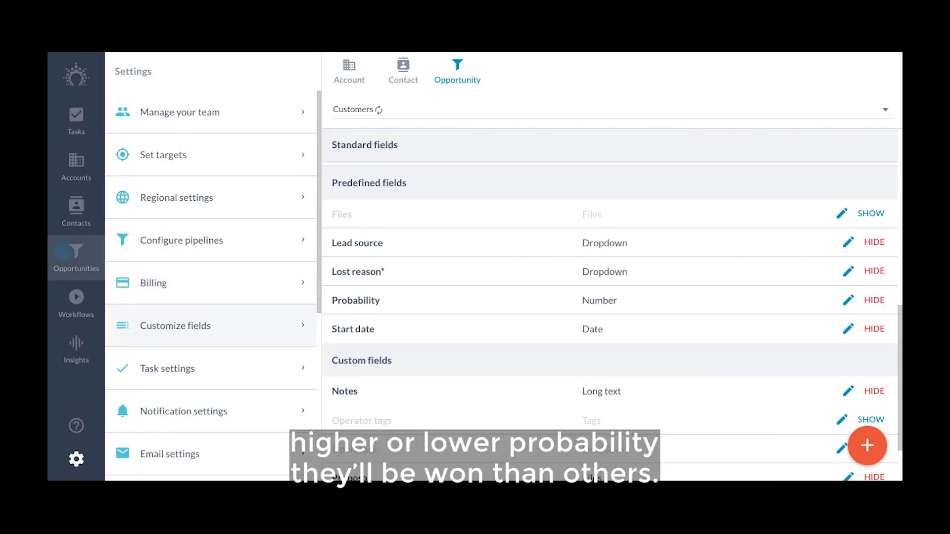
left_click(62, 252)
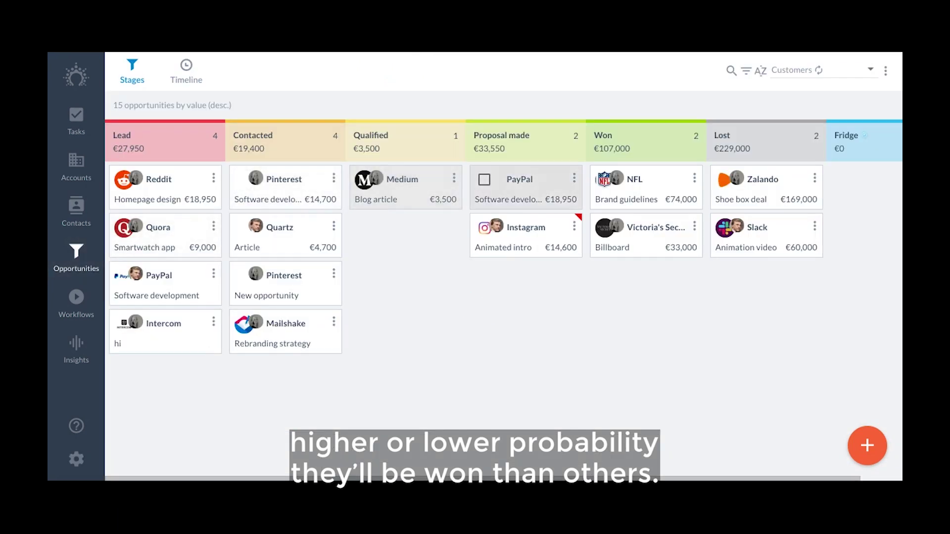
left_click(574, 178)
left_click(545, 186)
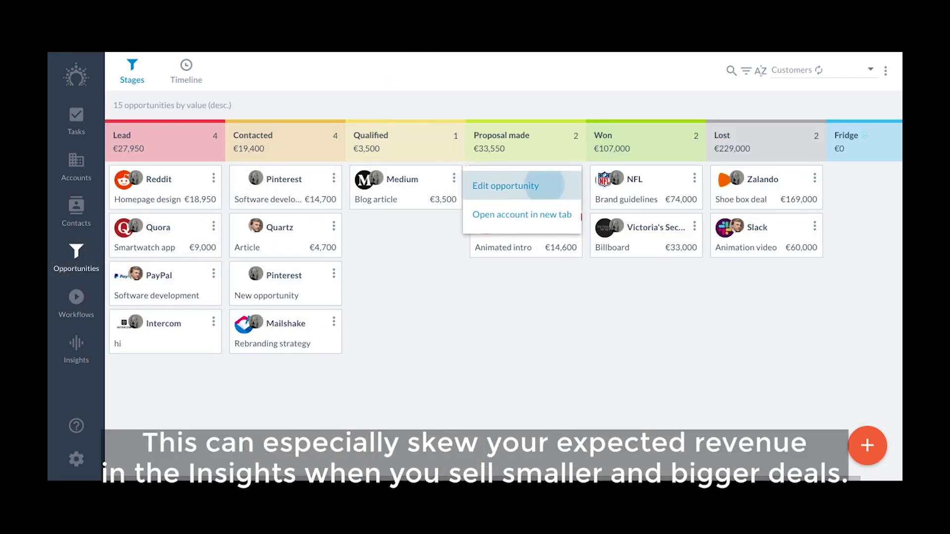
scroll(475, 272, "down", 3)
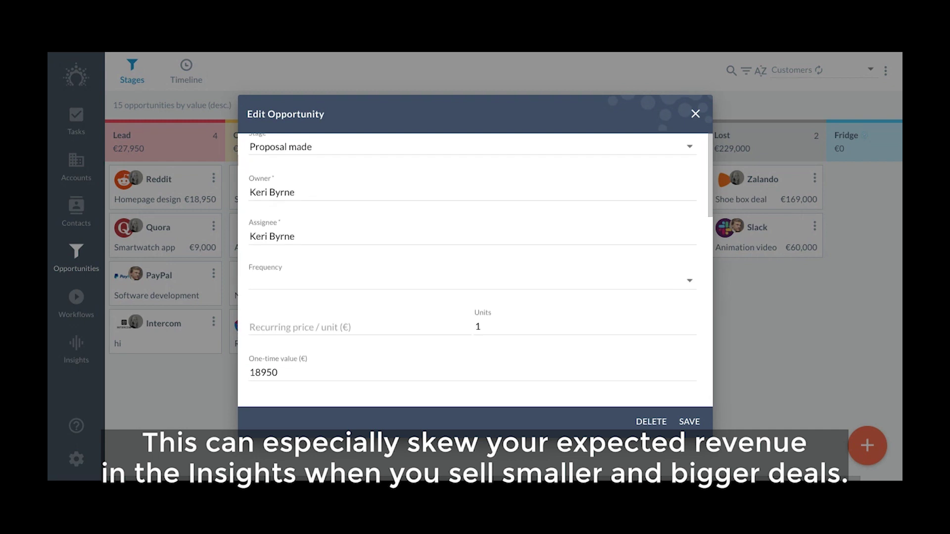
scroll(475, 270, "down", 10)
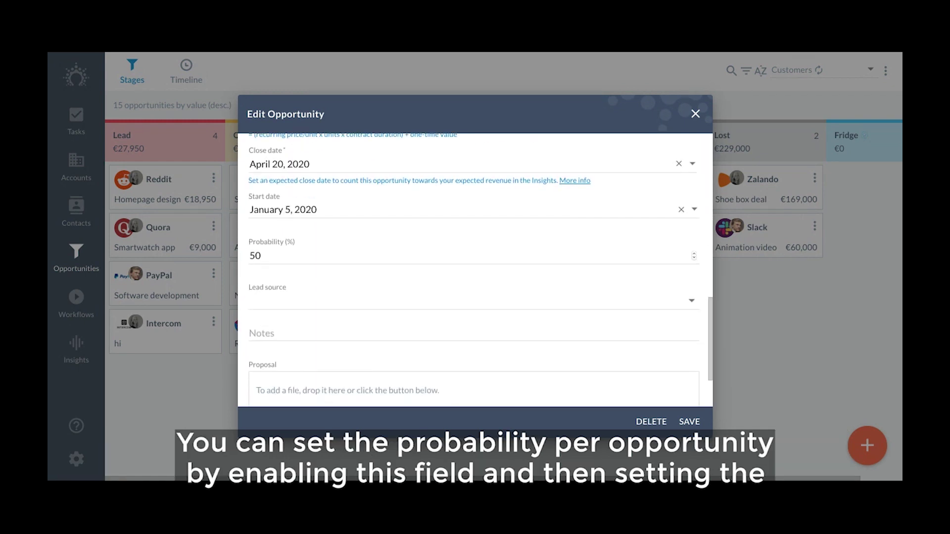
Set its probability to 25% and save, then view Expected revenue vs revenue goal in Insights
left_click(346, 255)
type("5")
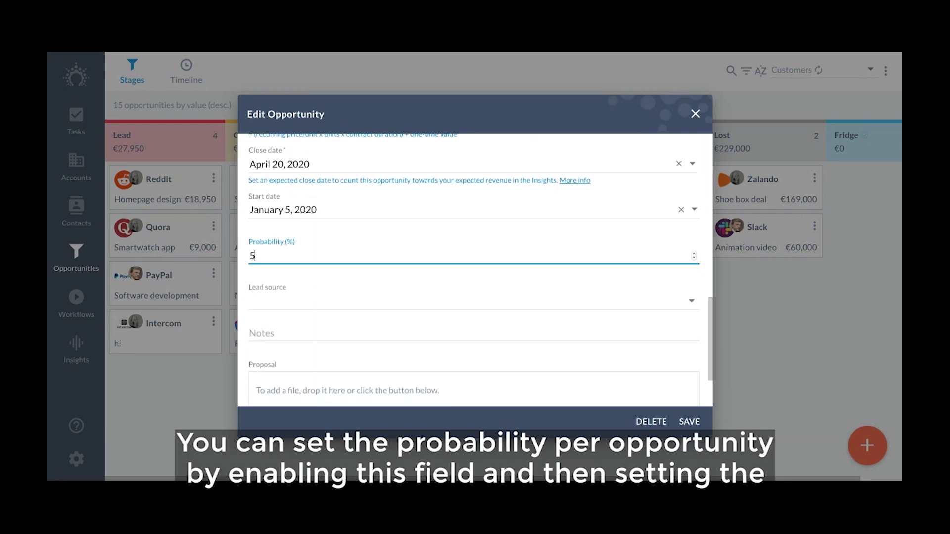
key("BackSpace")
type("25")
scroll(475, 270, "down", 2)
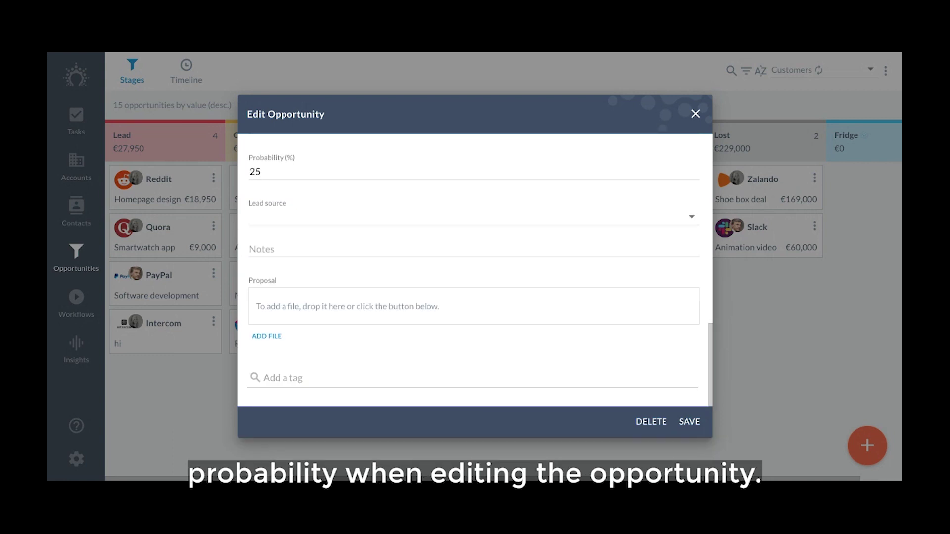
left_click(690, 422)
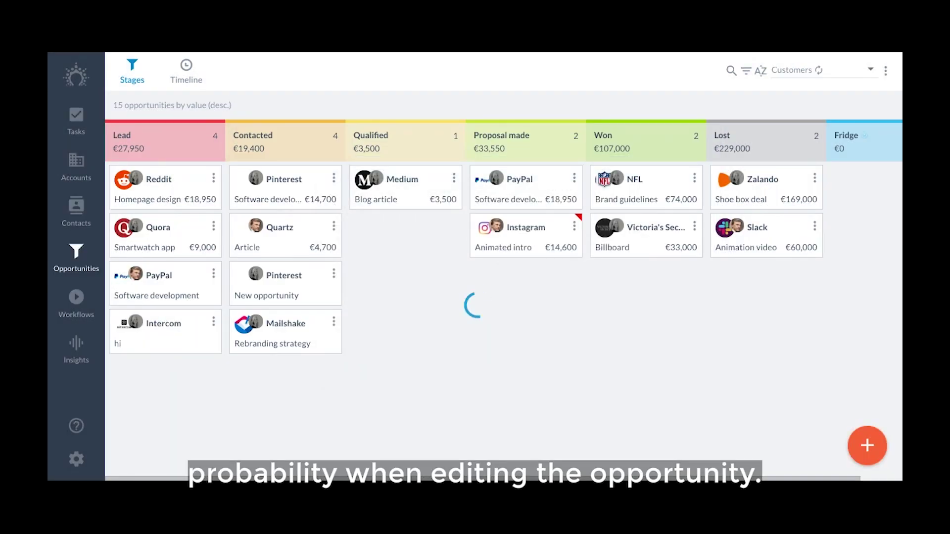
left_click(76, 349)
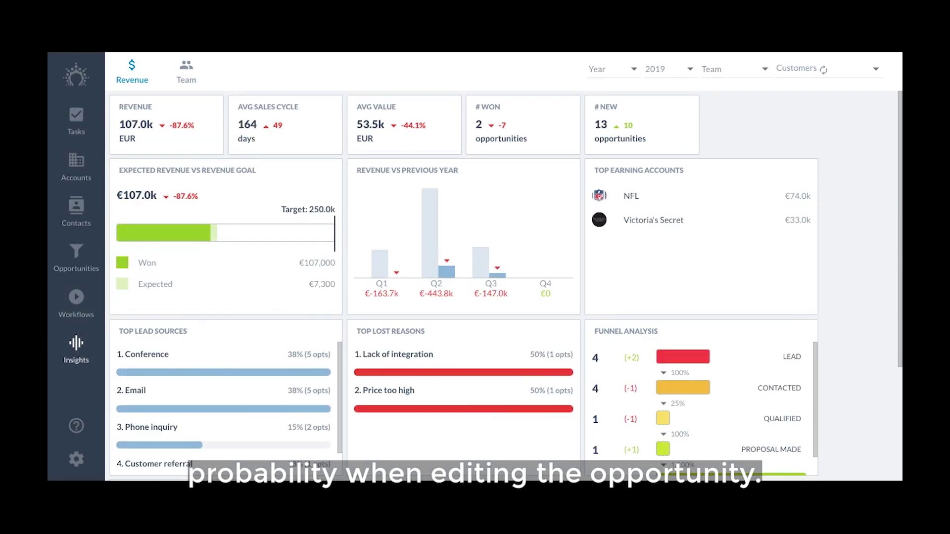
left_click_drag(119, 170, 256, 171)
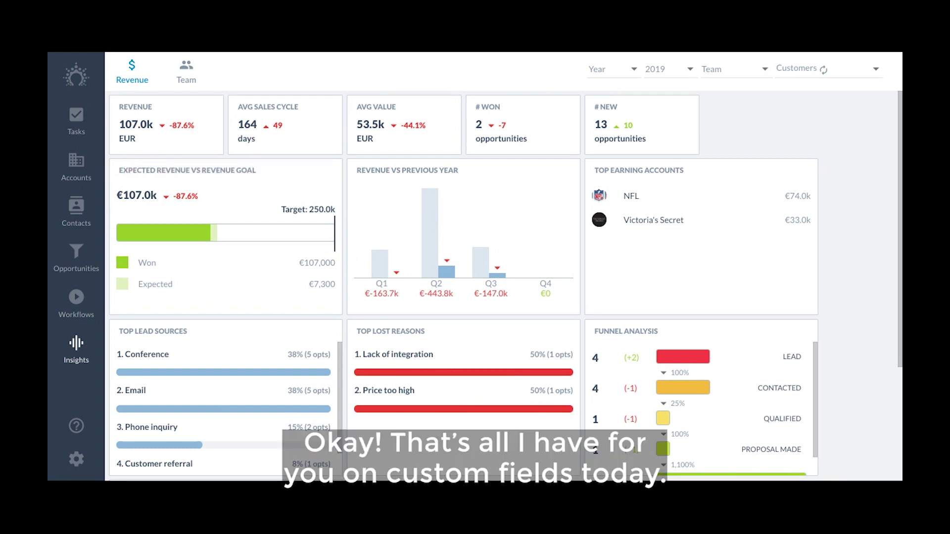